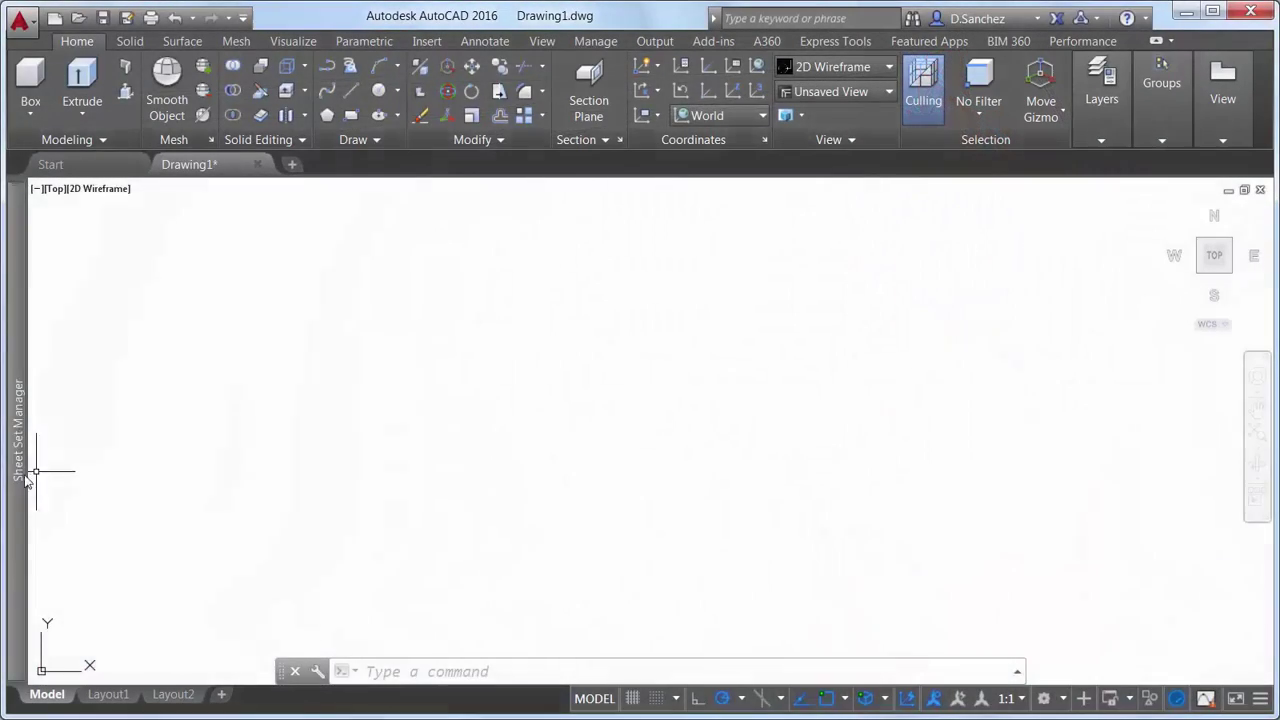
- Open the Improved Graphics part drawing and change the workspace from 3D Modeling to Drafting & Annotation
mouse_move(41, 475)
double_click(158, 328)
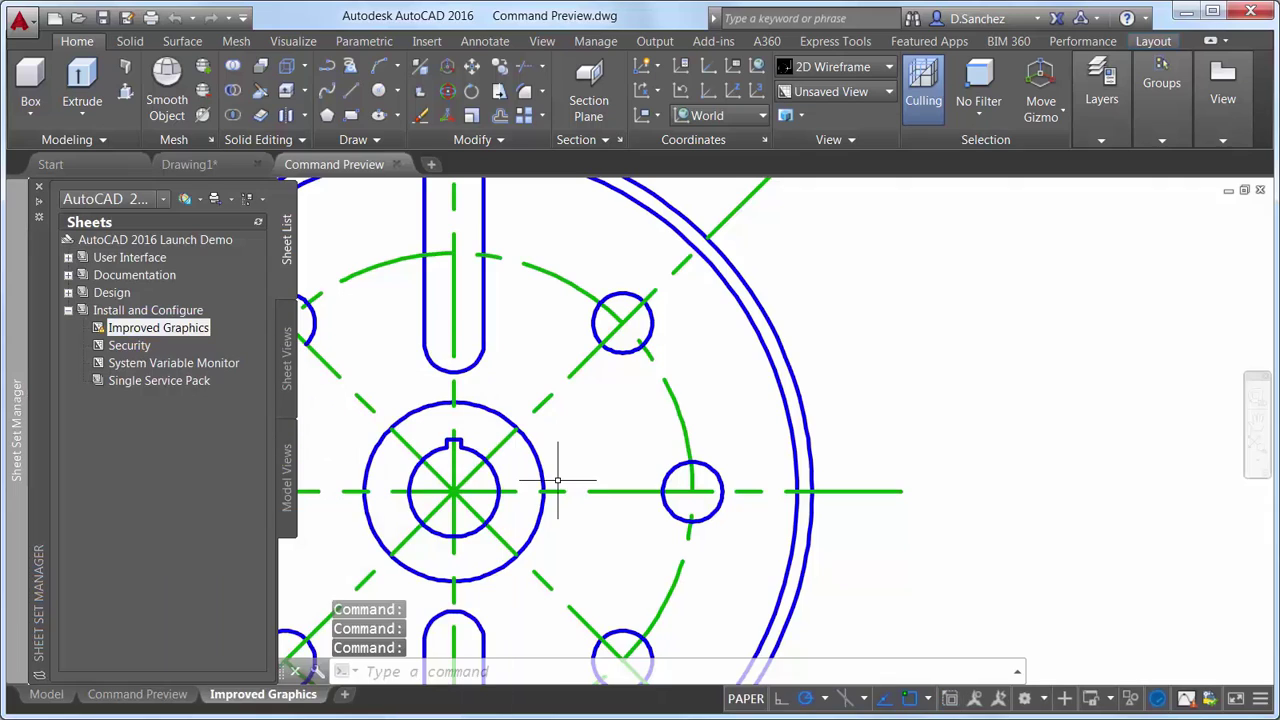
left_click(1043, 699)
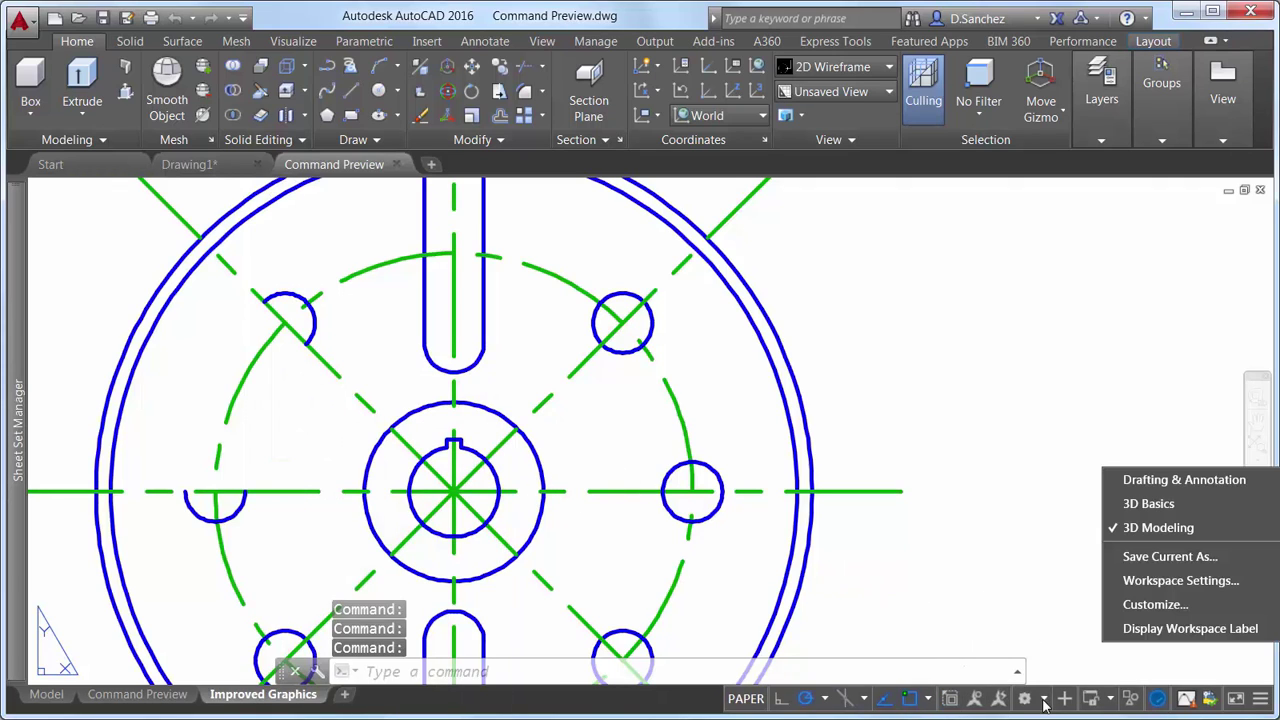
left_click(1150, 480)
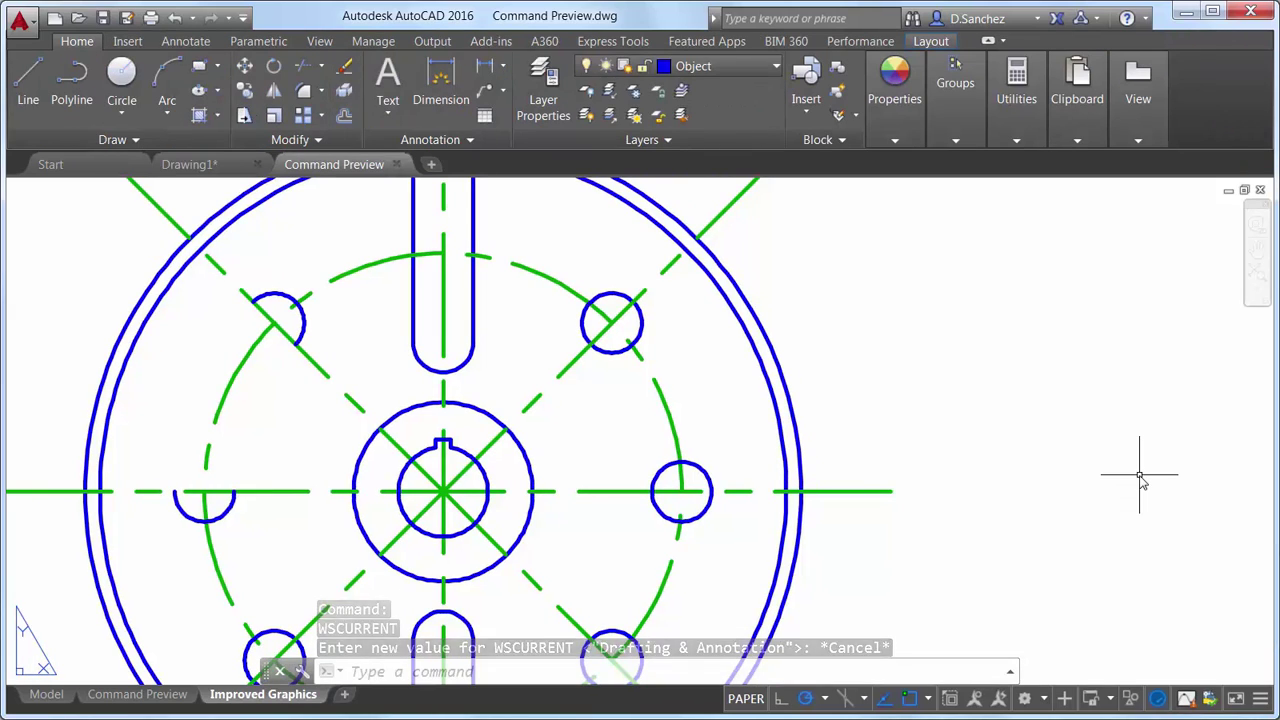
- Enable High quality geometry in Graphics Performance and apply it so the part drawing regenerates
left_click(1158, 698)
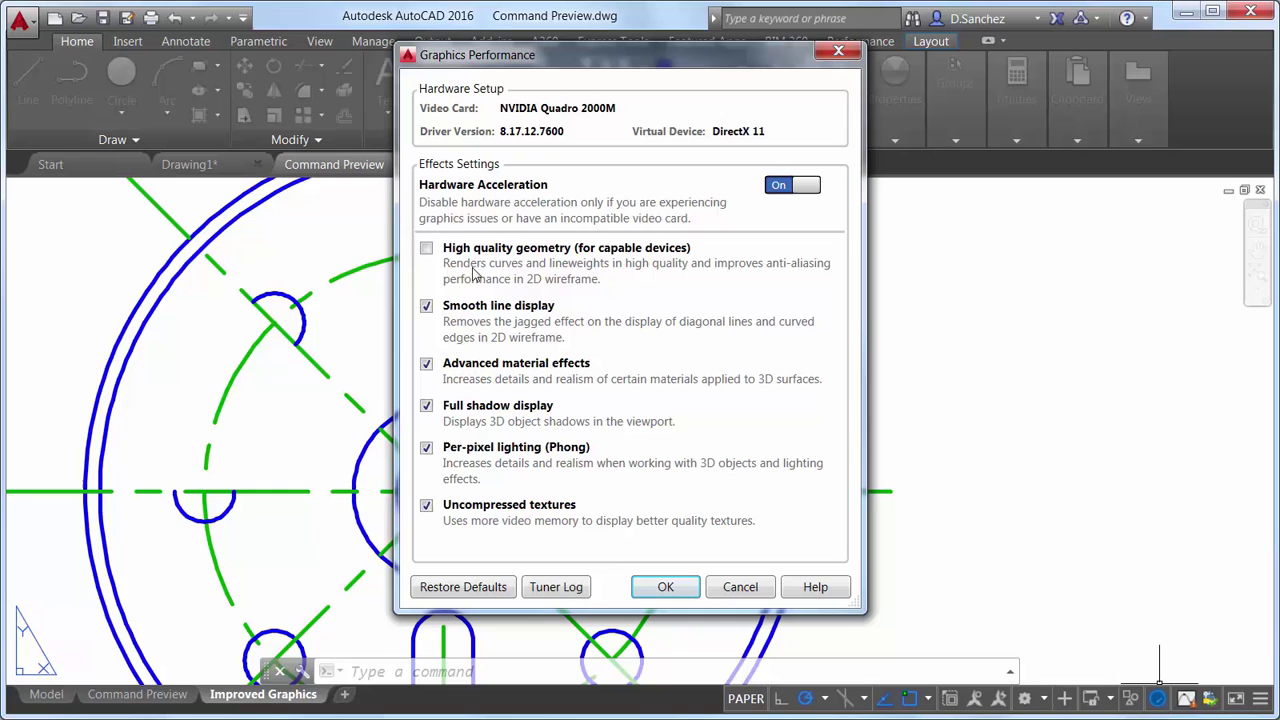
left_click(656, 587)
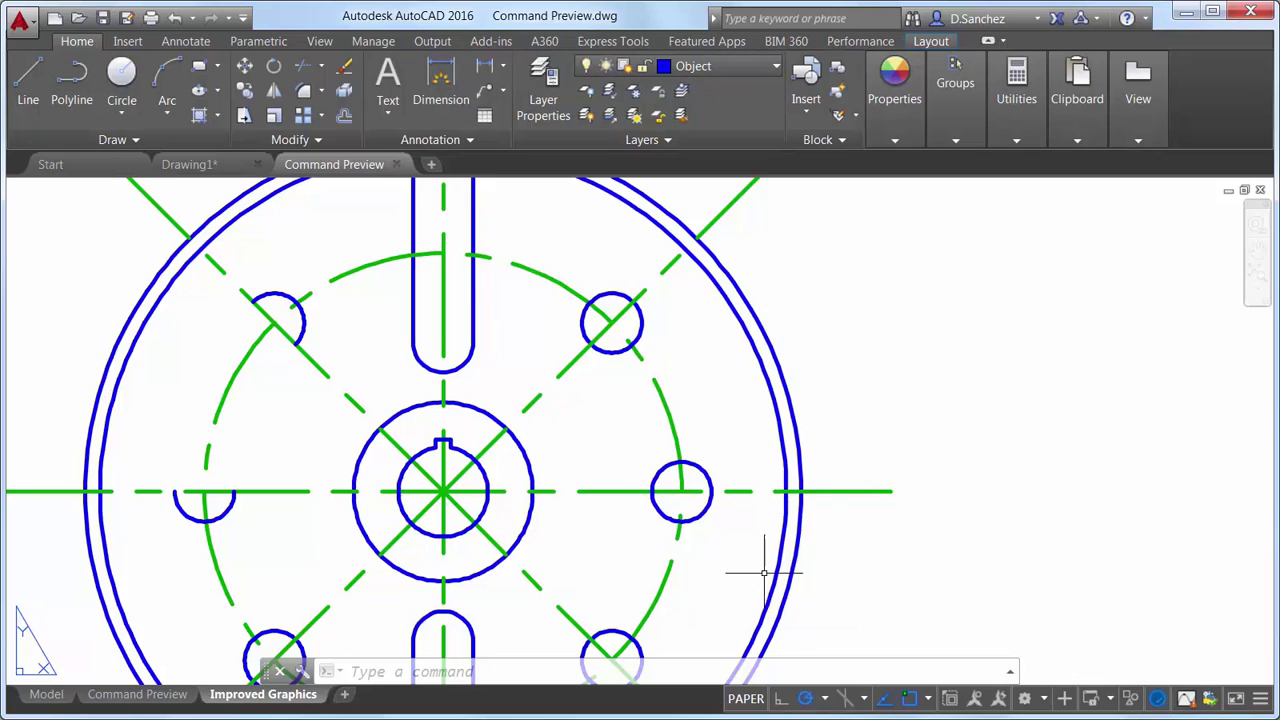
left_click(1157, 698)
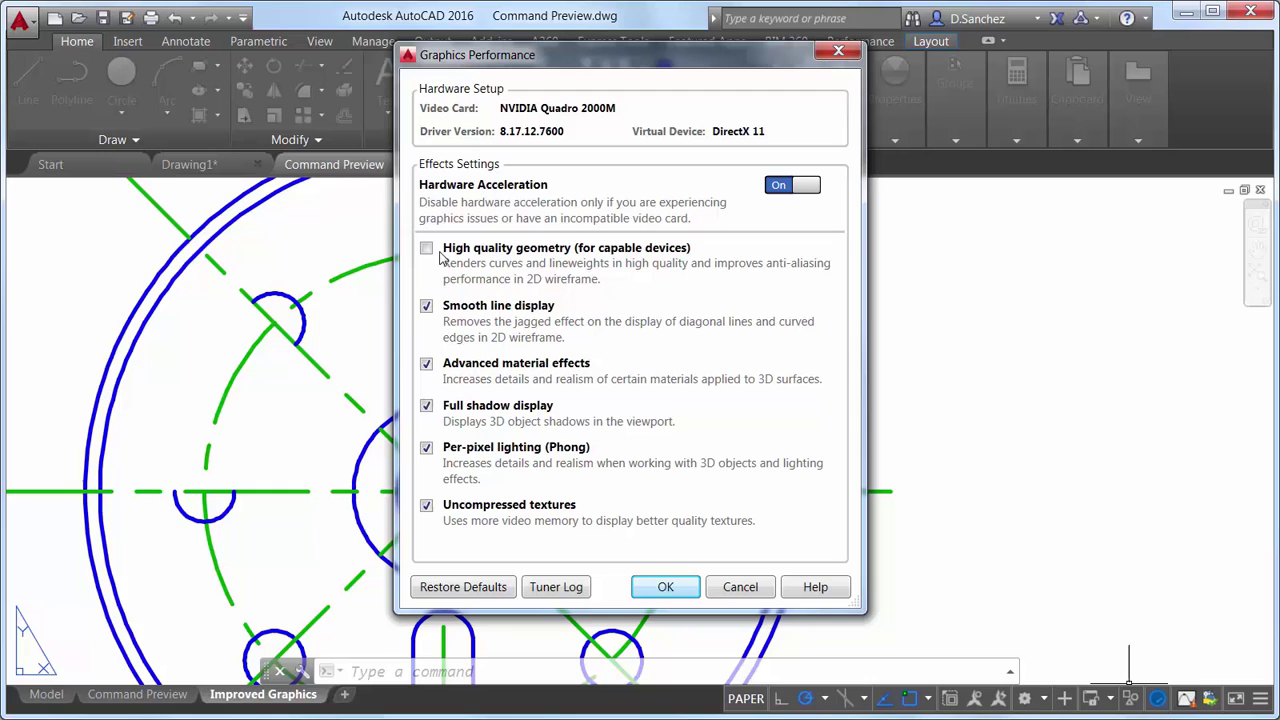
left_click(663, 587)
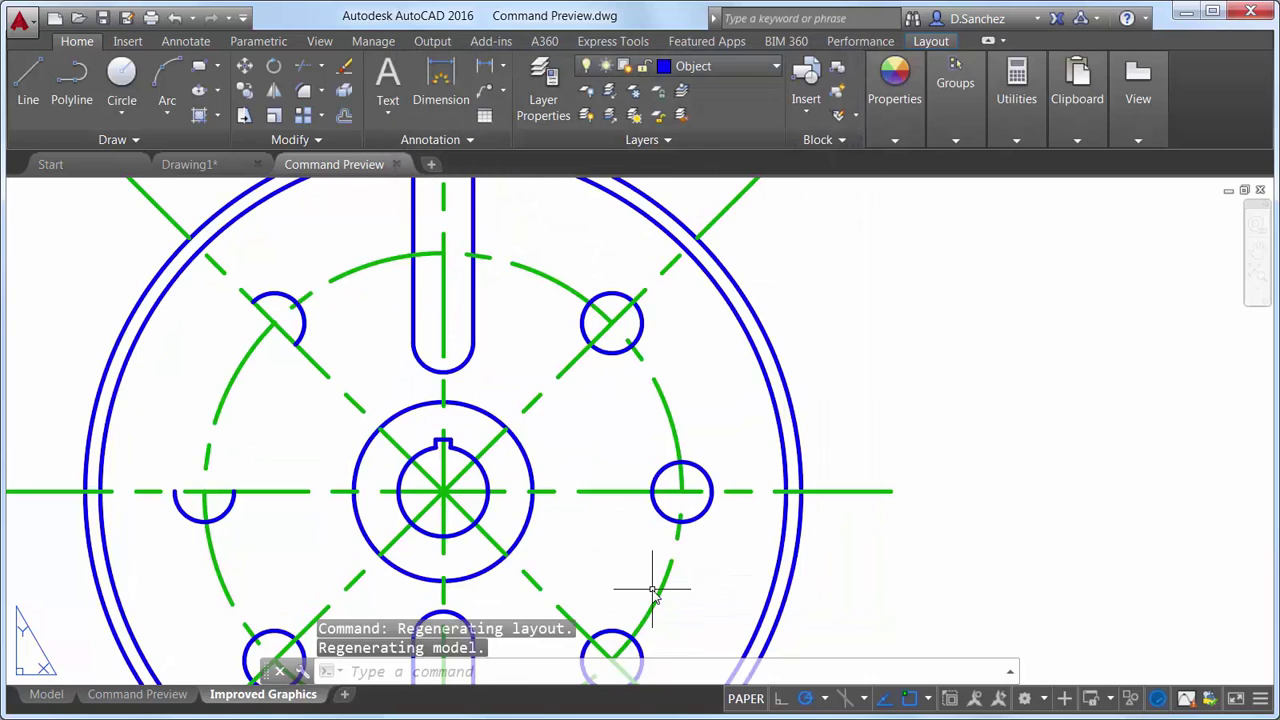
- Set REGENAUTO to OFF to disable automatic regeneration
scroll(588, 557, "down", 5)
scroll(512, 498, "up", 10)
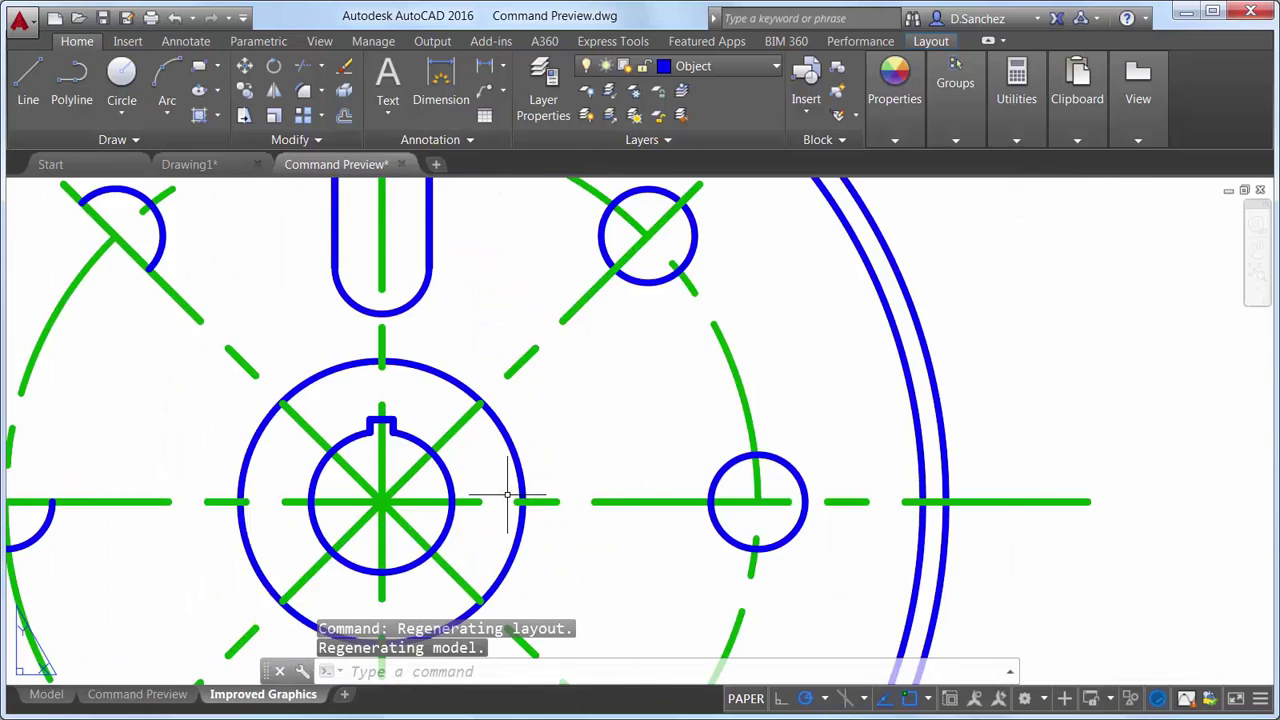
left_click(505, 676)
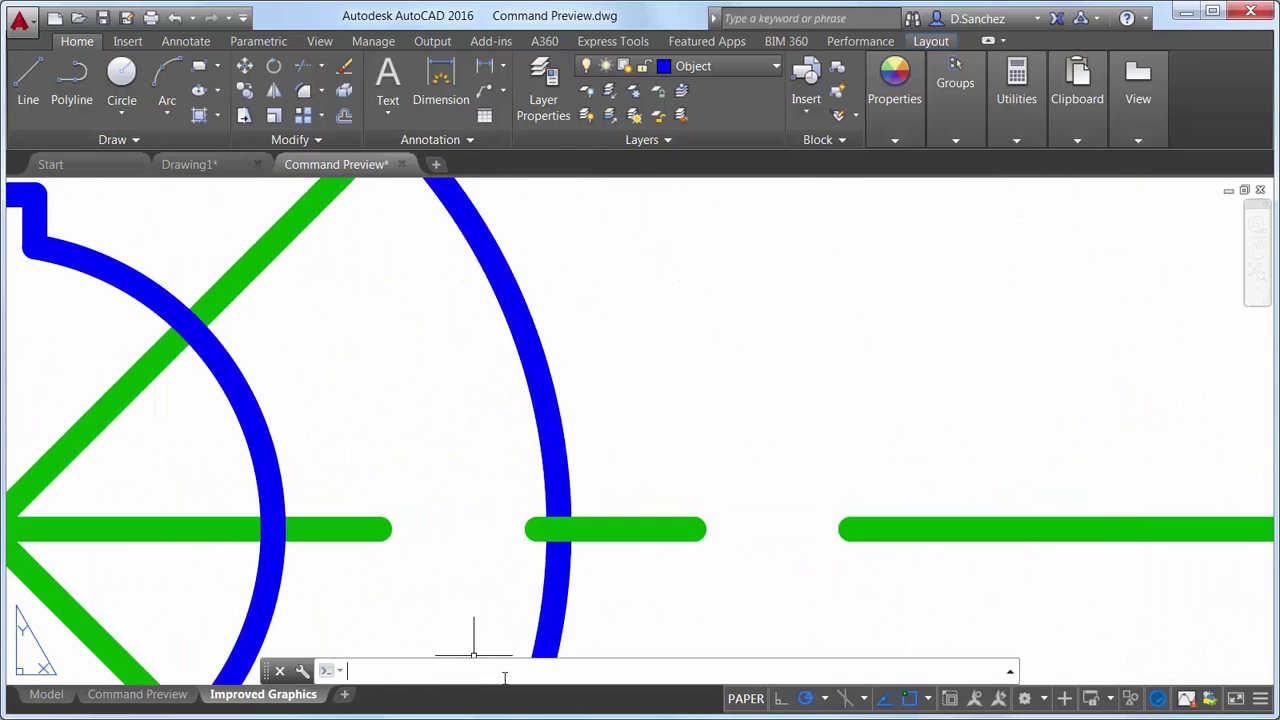
type("REGENAUTO")
key("Return")
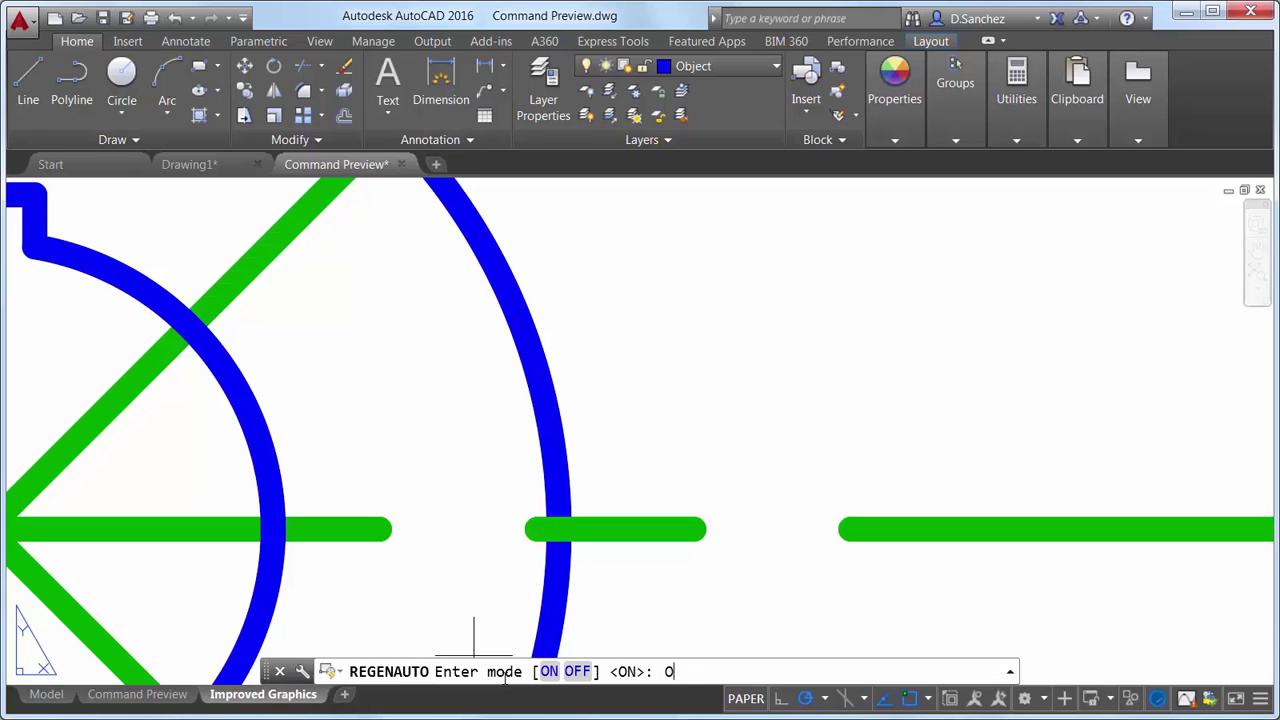
type("OFF")
key("Return")
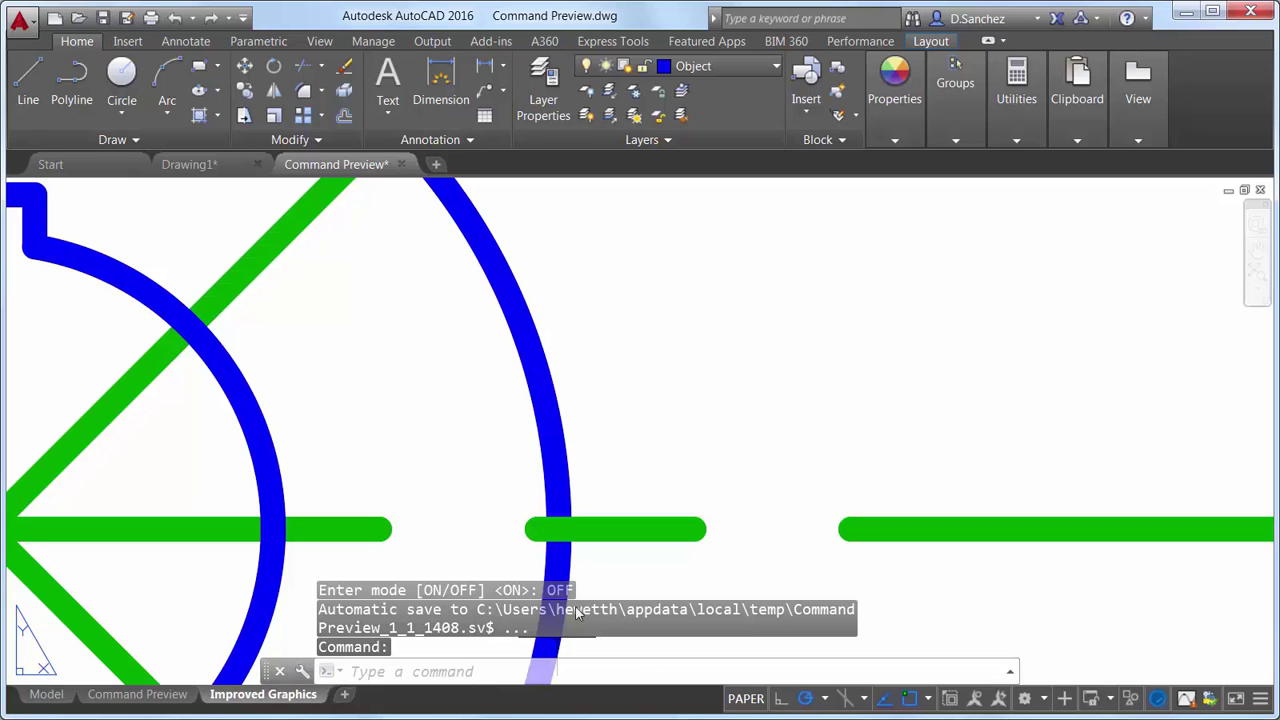
- Set REGENAUTO back to ON and zoom extents to show the whole sheet
scroll(529, 523, "down", 10)
type("REGENAUTO")
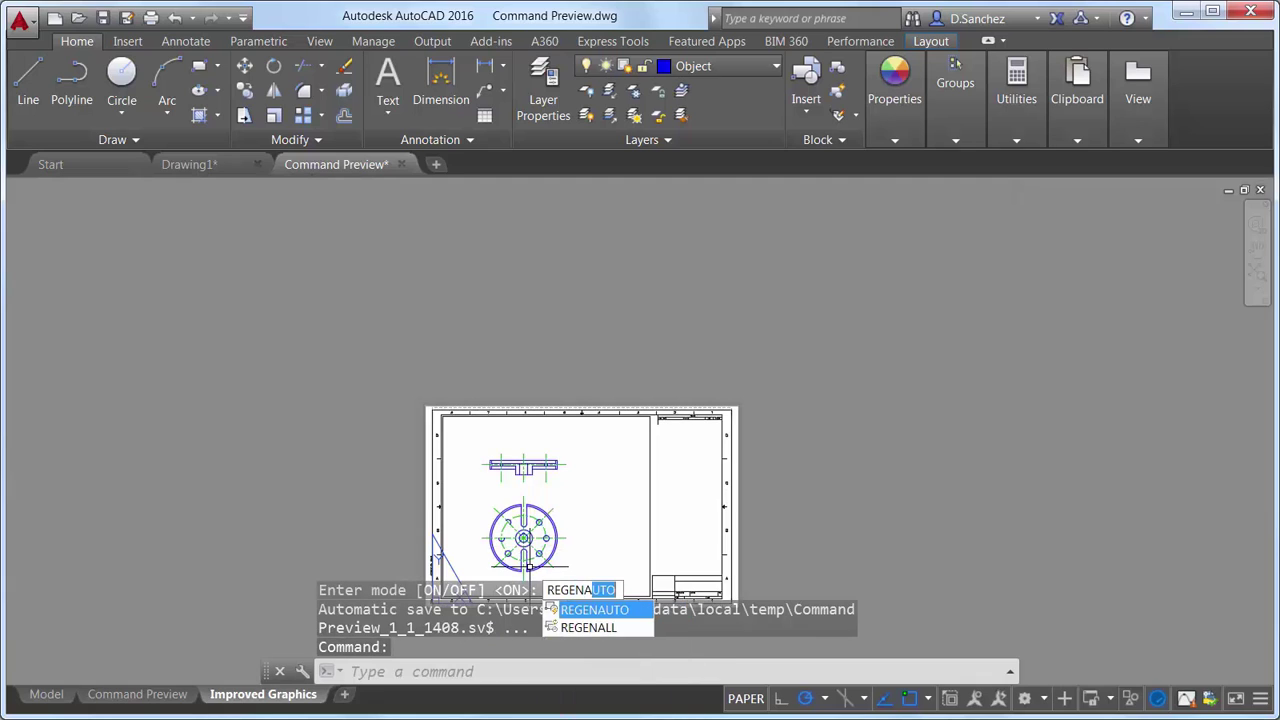
key("Return")
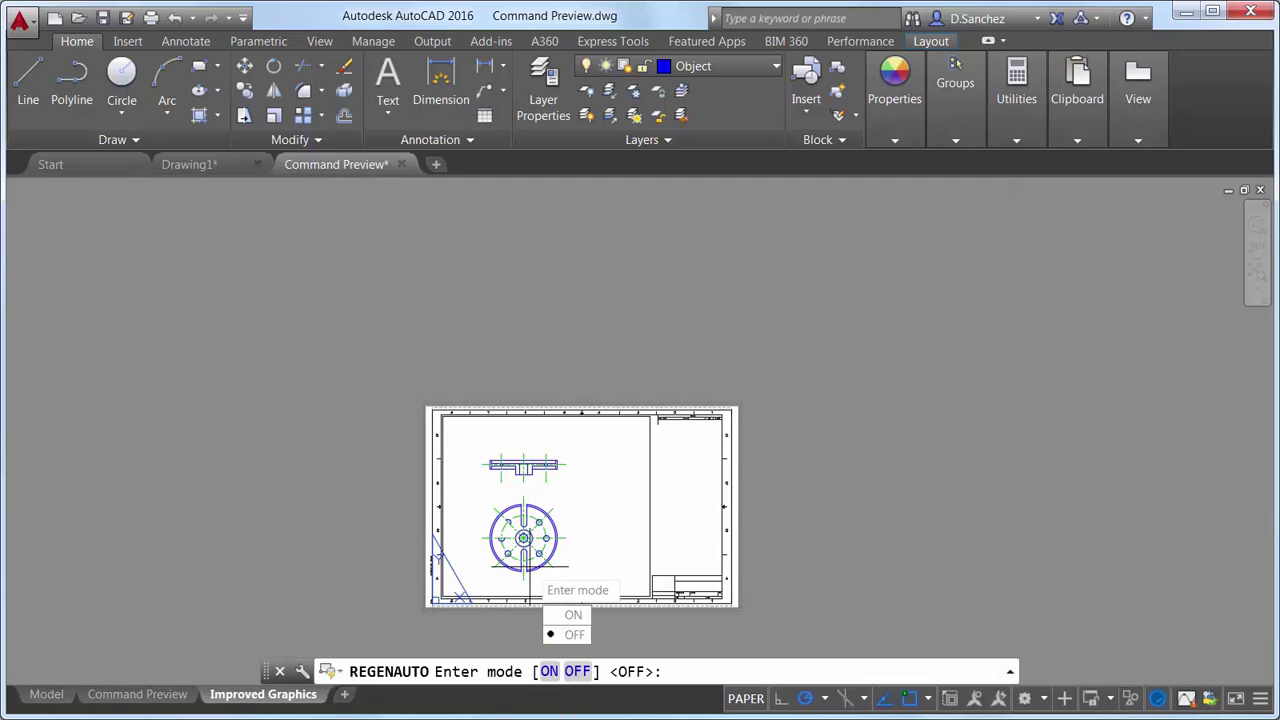
type("ON")
key("Return")
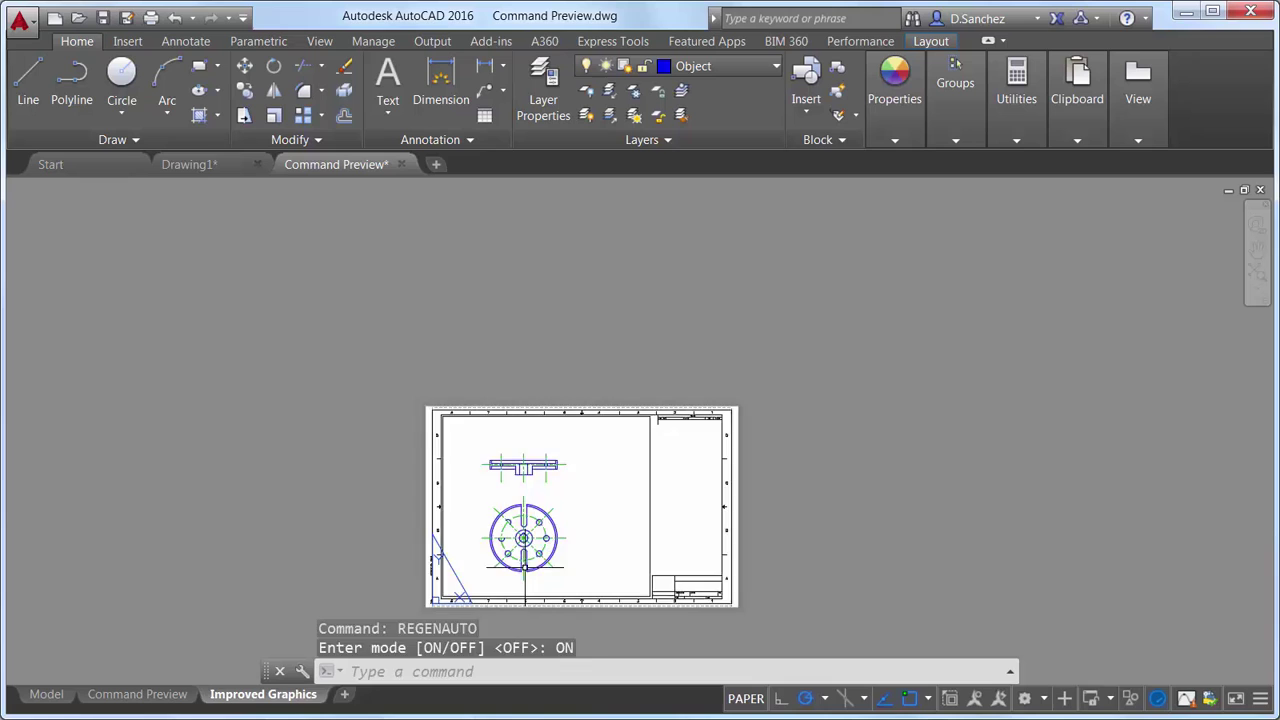
middle_click(529, 566)
middle_click(529, 566)
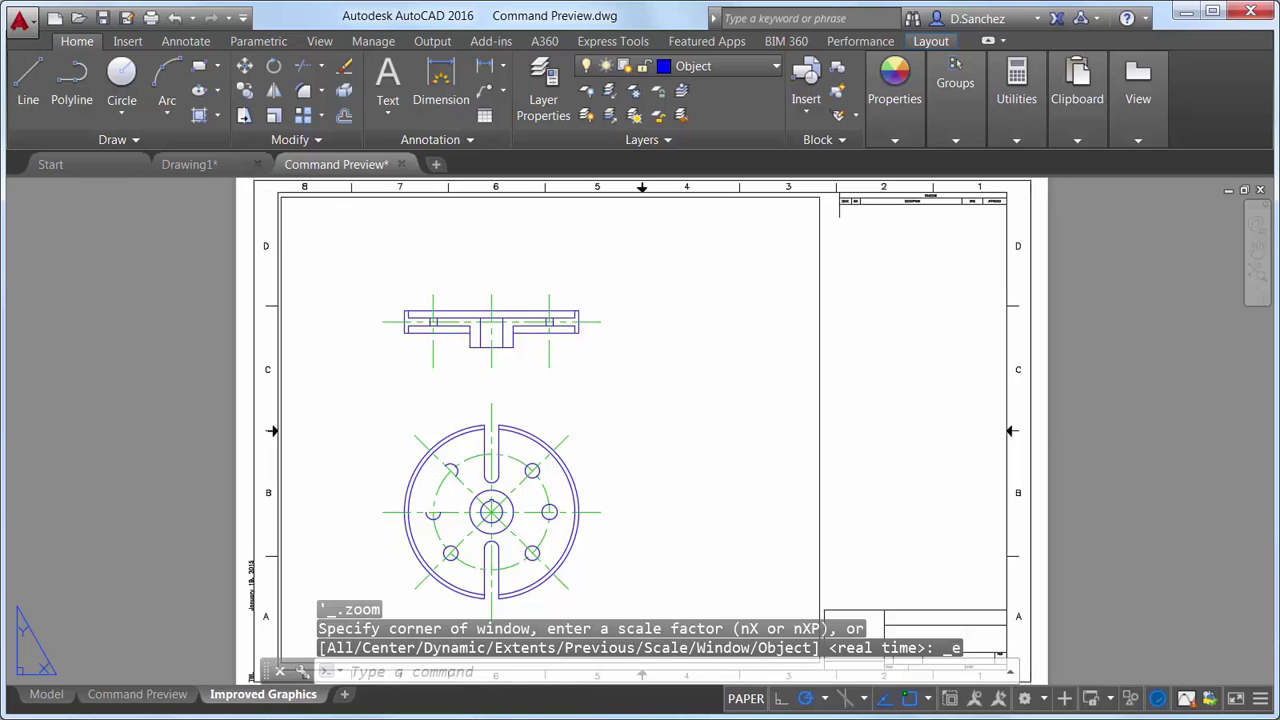
- Try a selection window over the round part, then set CURSORBADGE to 1
left_click(305, 371)
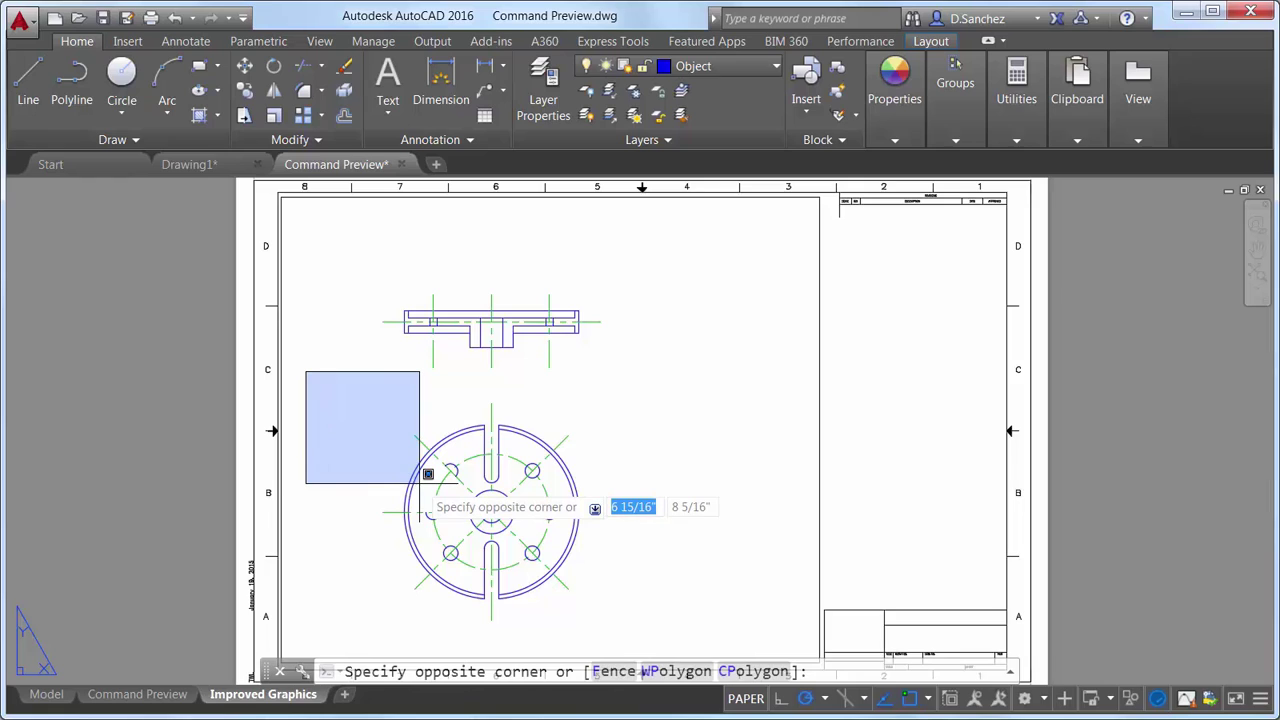
key("Escape")
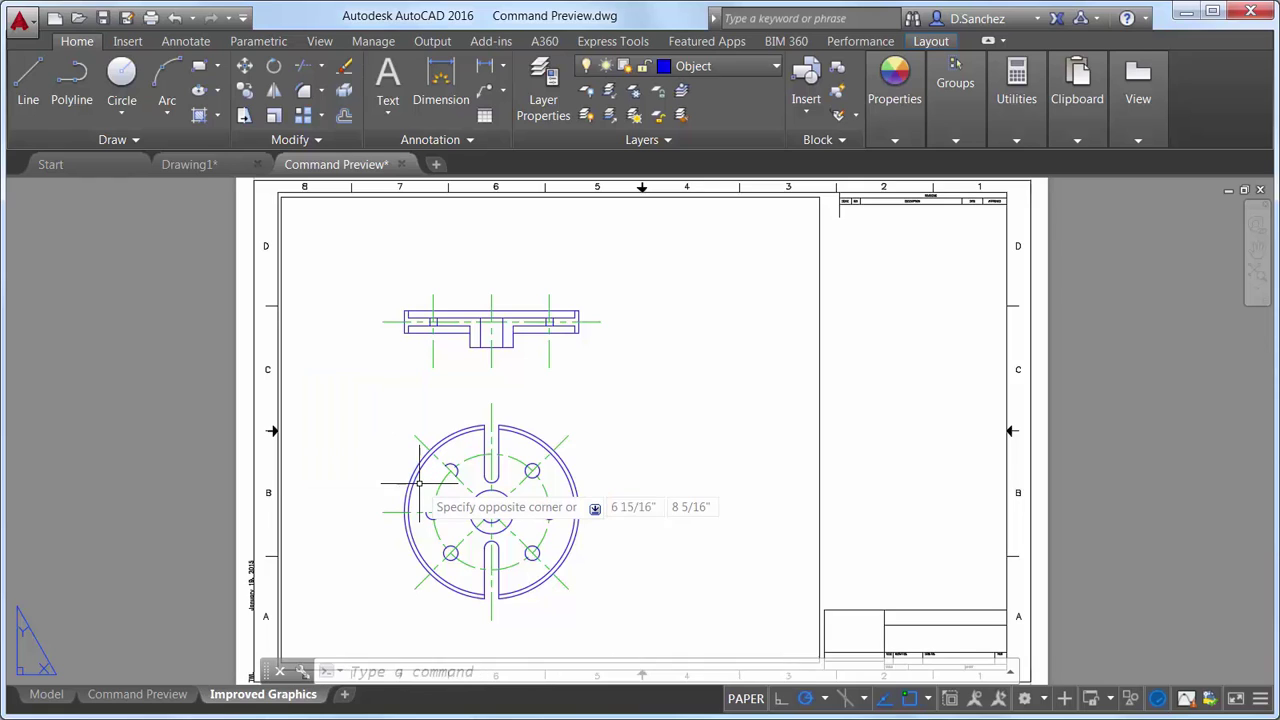
type("CURSORBADGE")
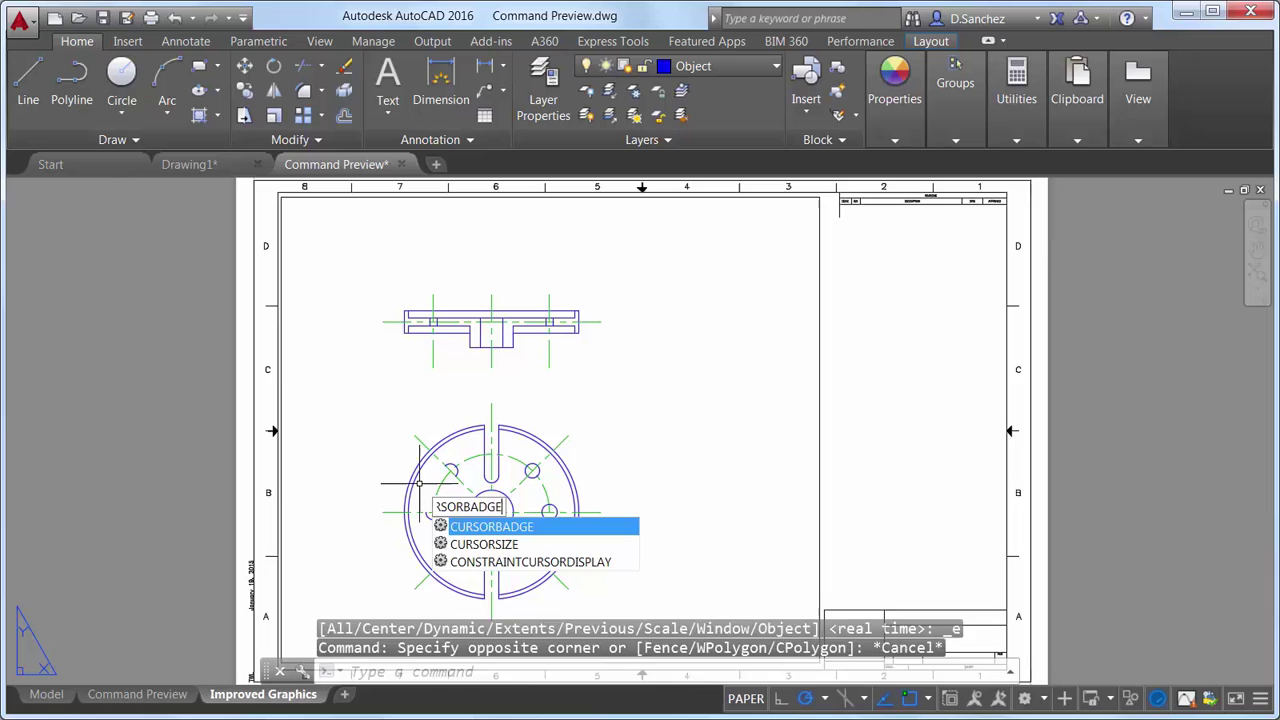
key("Return")
type("1")
key("Return")
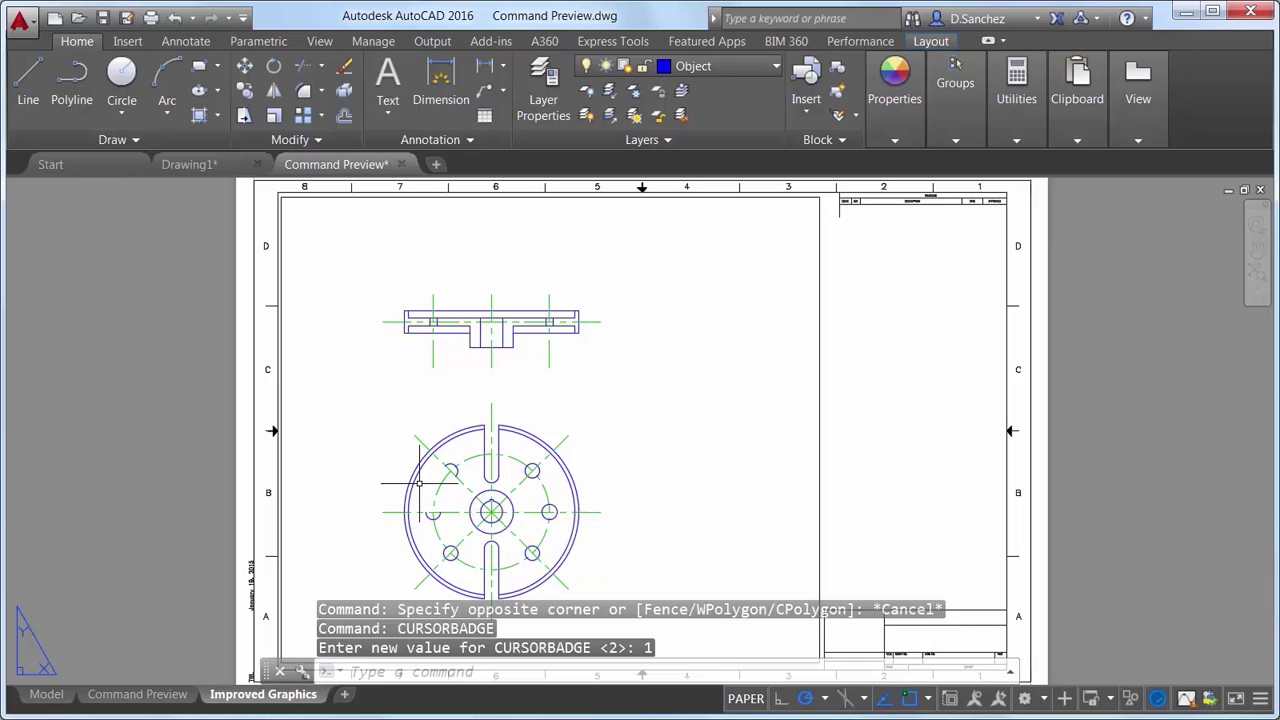
- Compare the cursor badge on another selection window, then rerun CURSORBADGE to change it
left_click(362, 387)
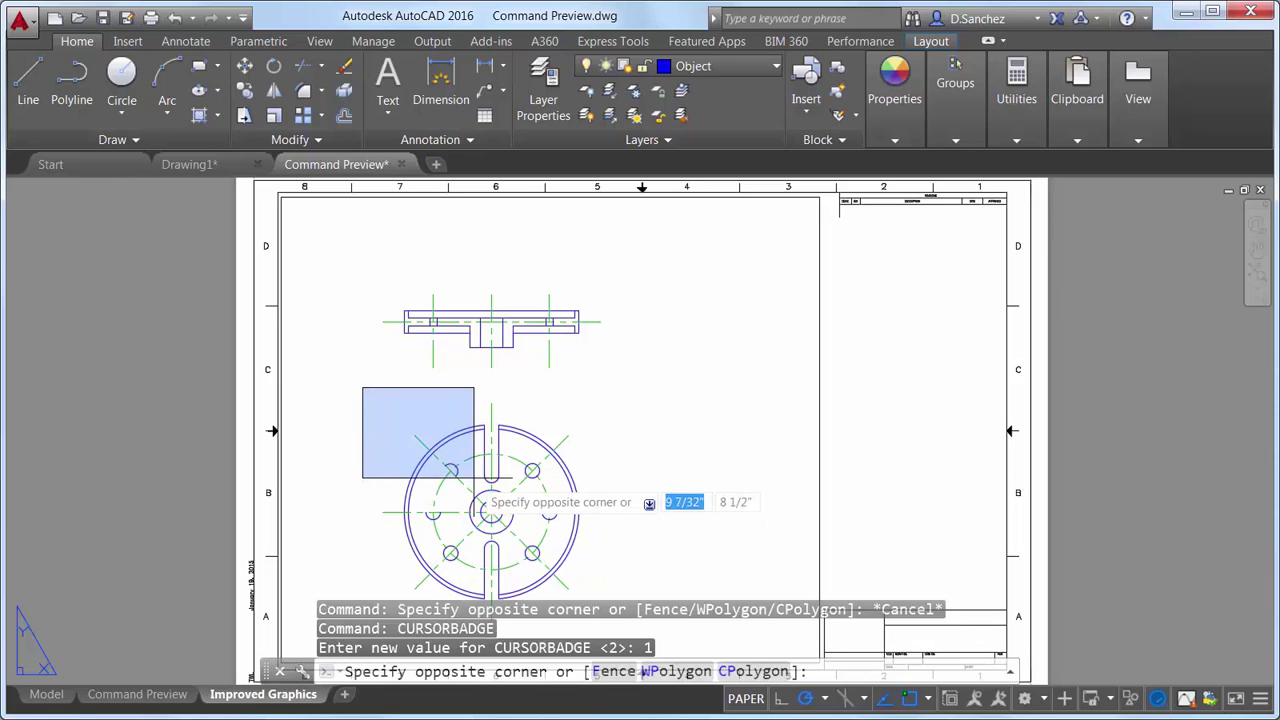
key("Escape")
type("CURSORBADGE")
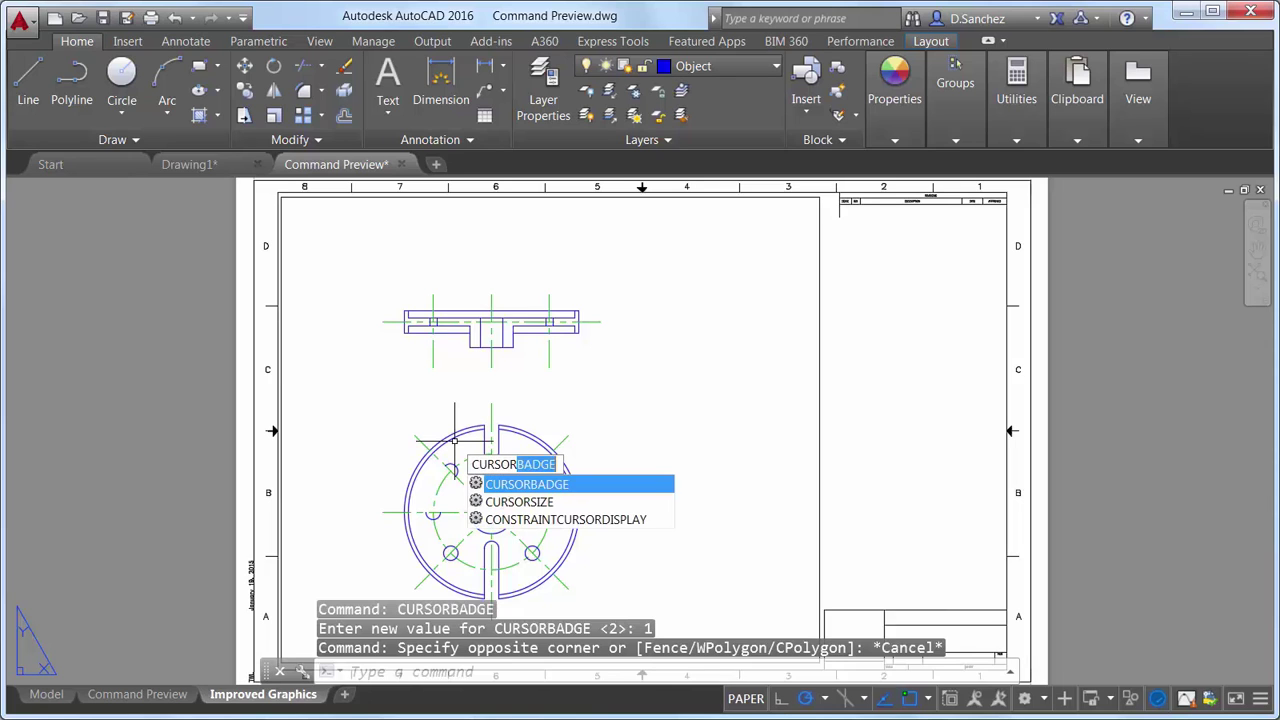
key("Return")
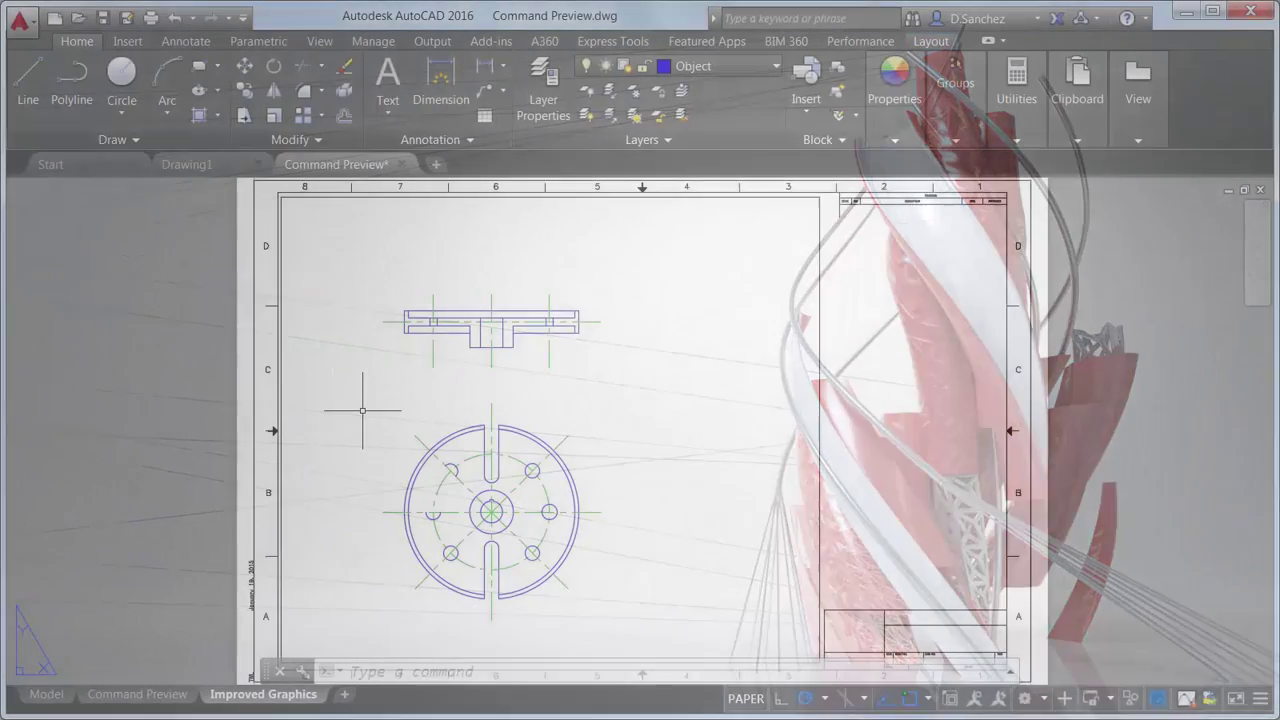
- Open the Security sheet's Steuart Tower drawing from the Sheet Set Manager via SSM
type("SSM")
key("Return")
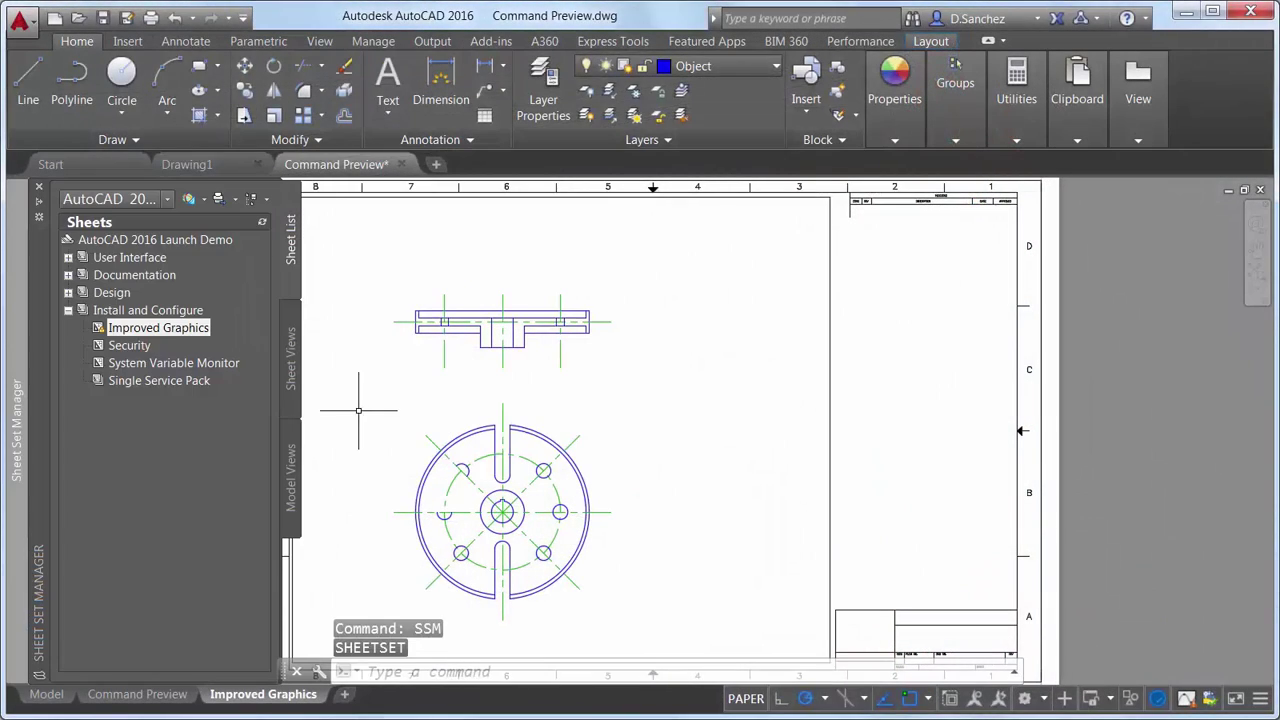
double_click(127, 345)
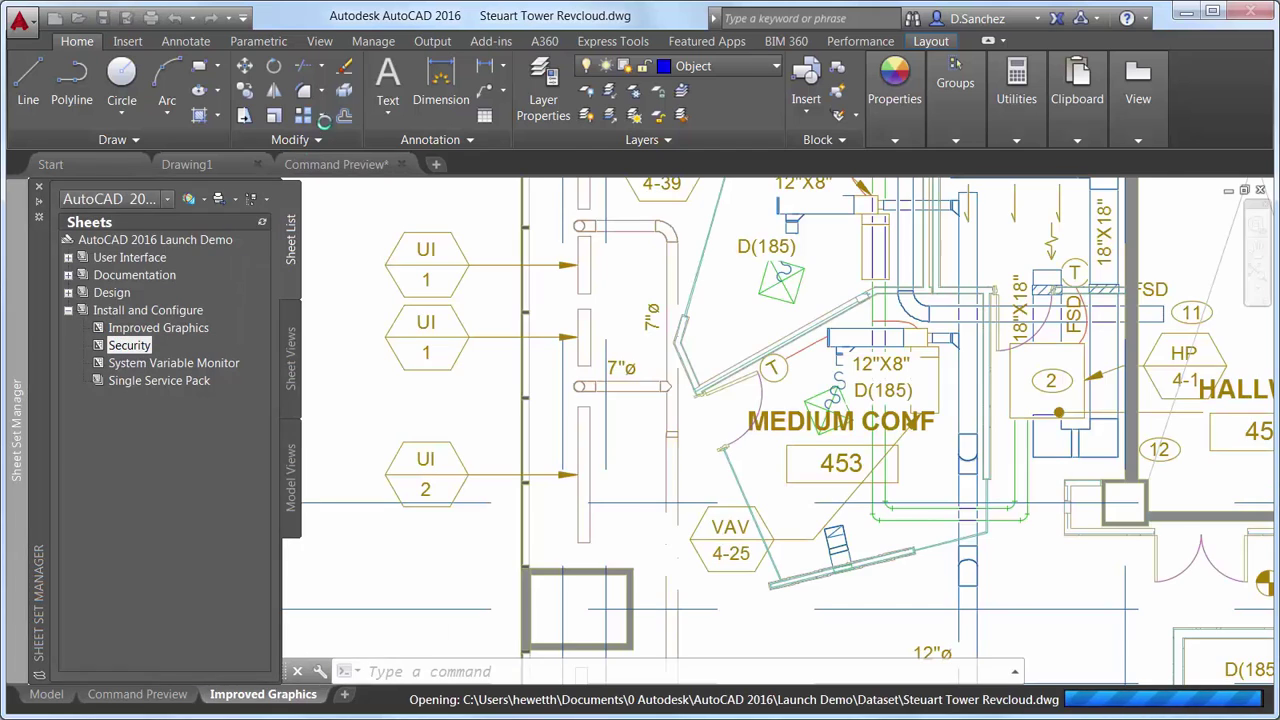
- Load burstit.lsp with Load Application, allowing it past the unsigned-file warning
left_click(373, 42)
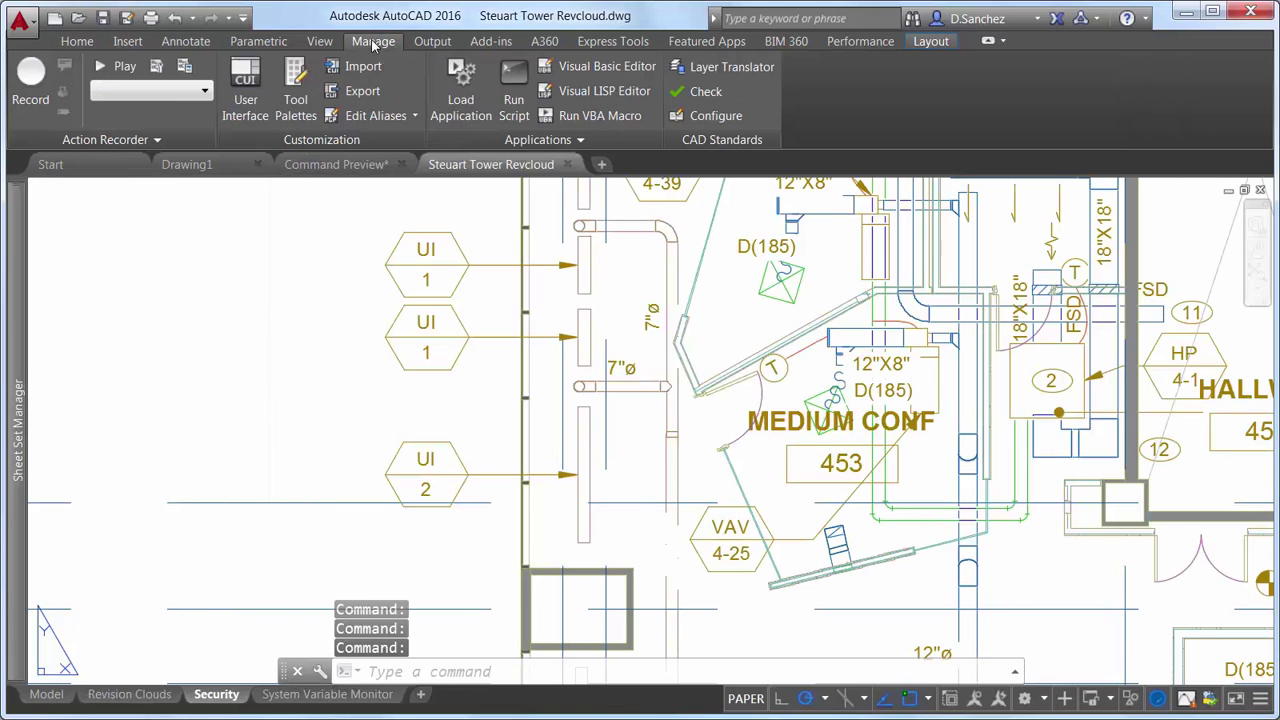
left_click(462, 90)
left_click(440, 218)
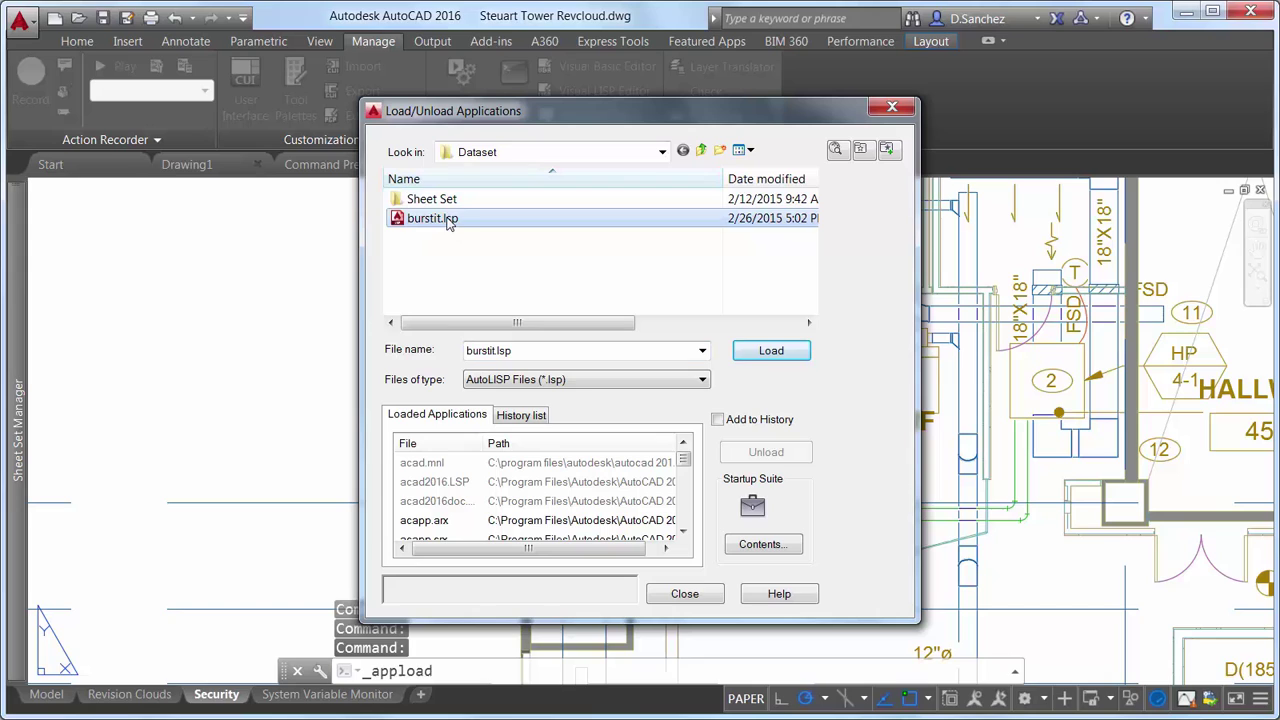
left_click(772, 352)
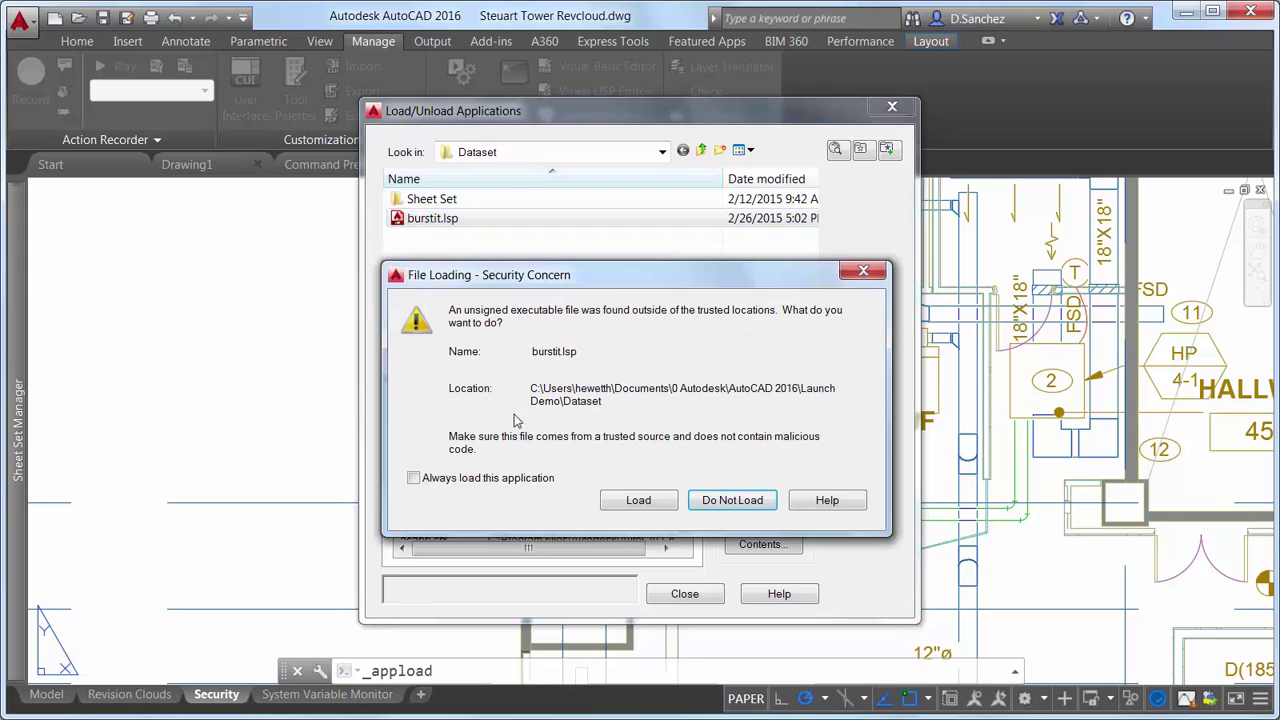
left_click(659, 505)
left_click(686, 594)
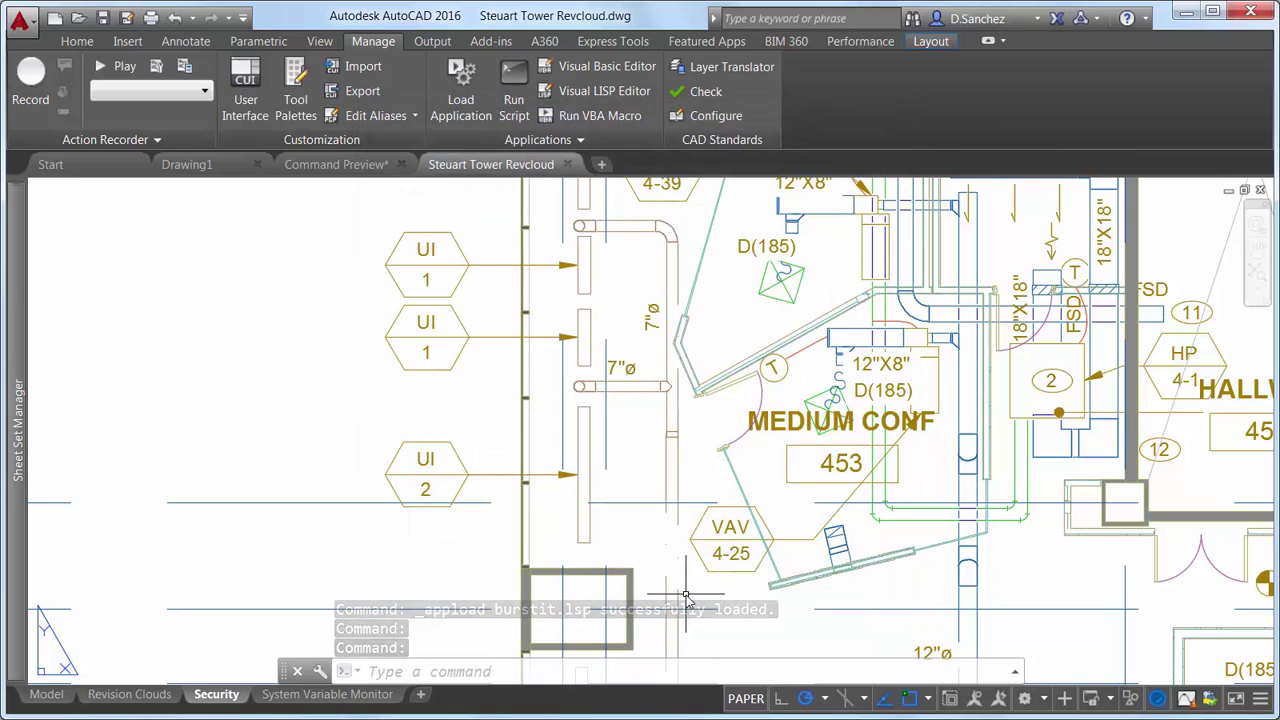
right_click(686, 268)
left_click(735, 583)
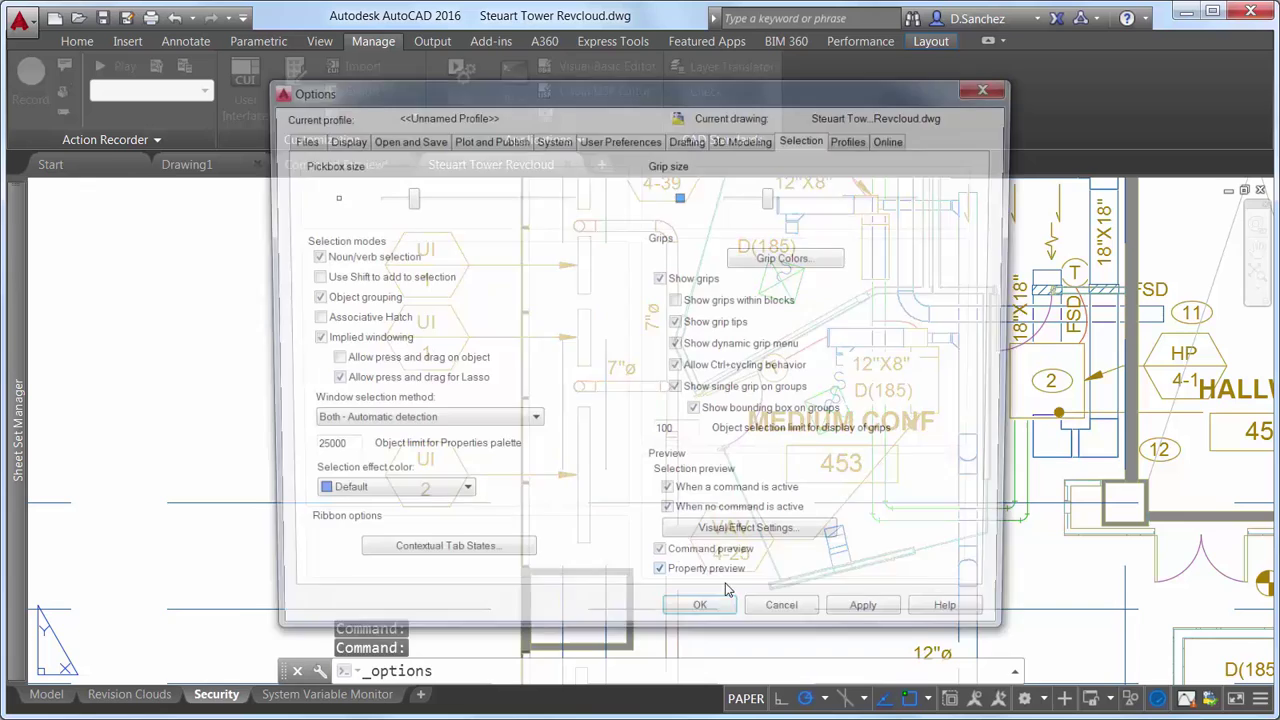
left_click(556, 142)
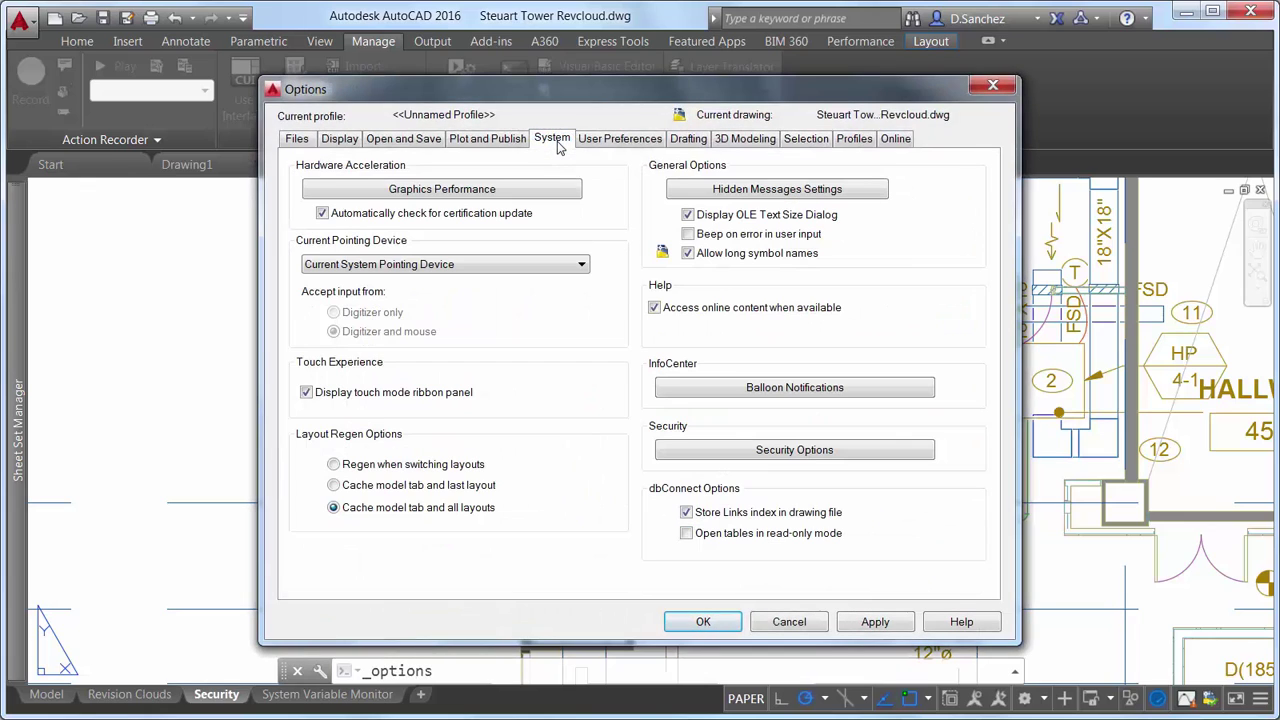
left_click(714, 452)
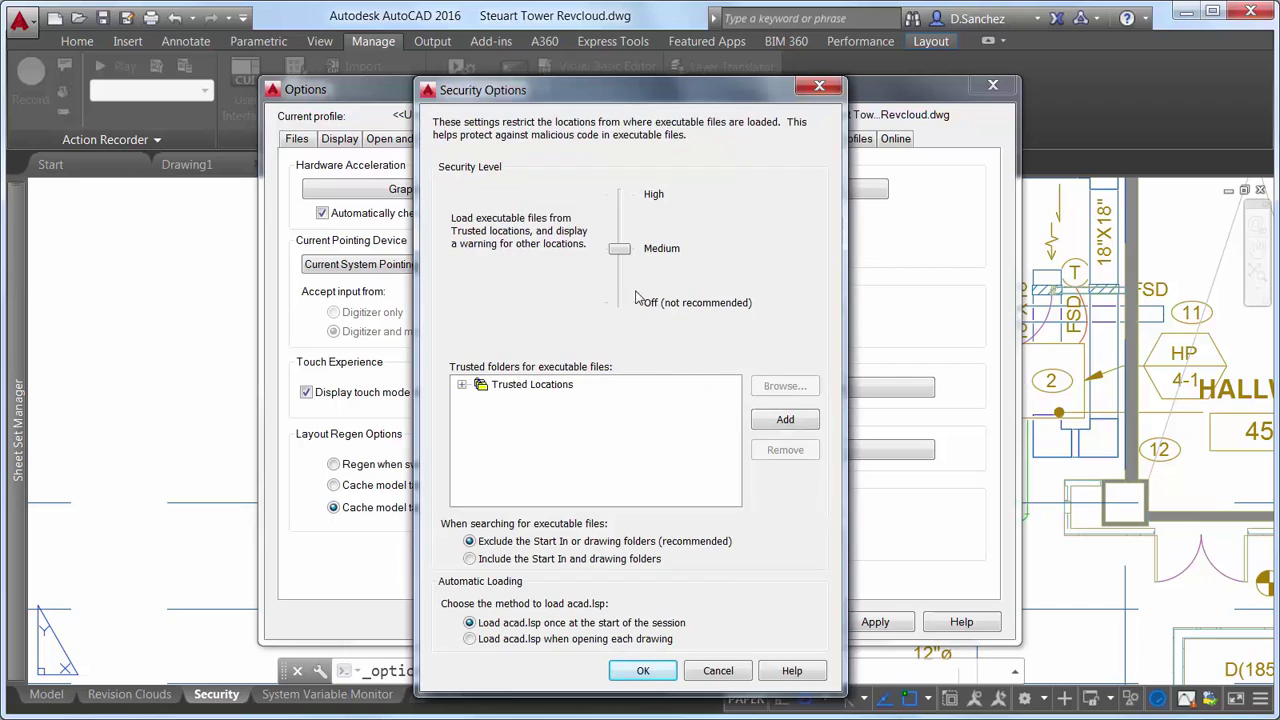
left_click_drag(620, 249, 626, 276)
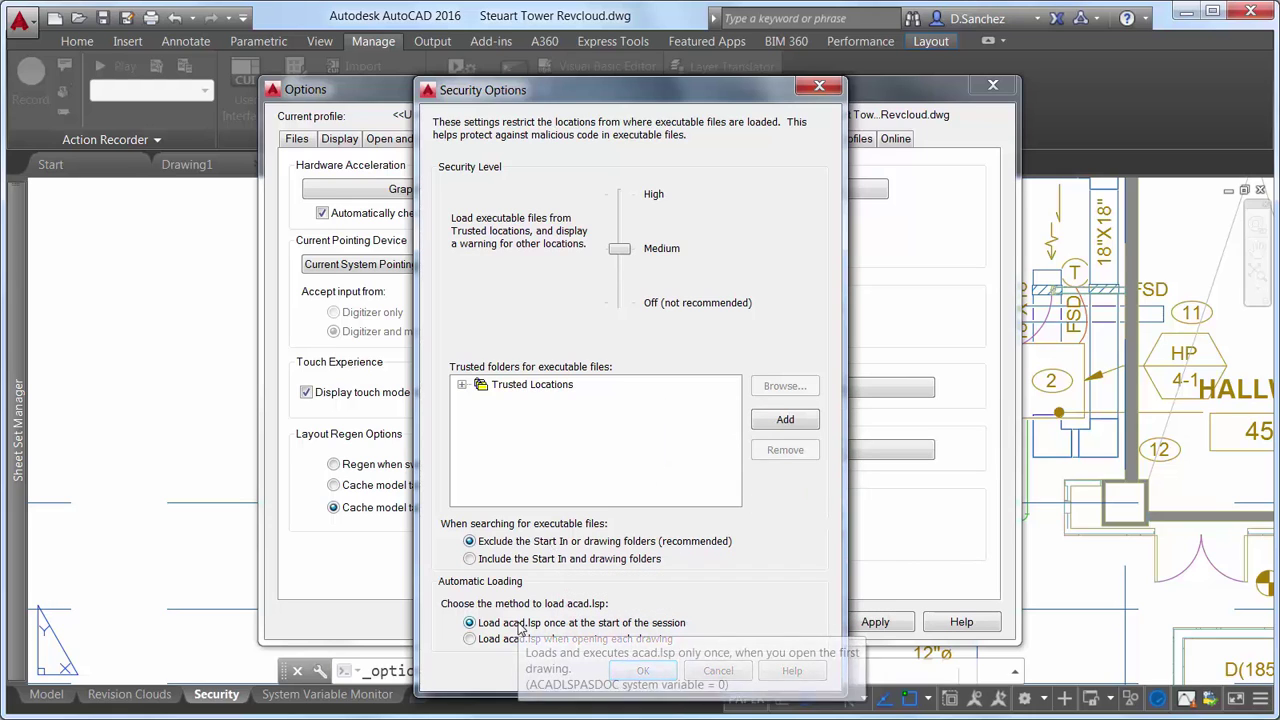
left_click(700, 674)
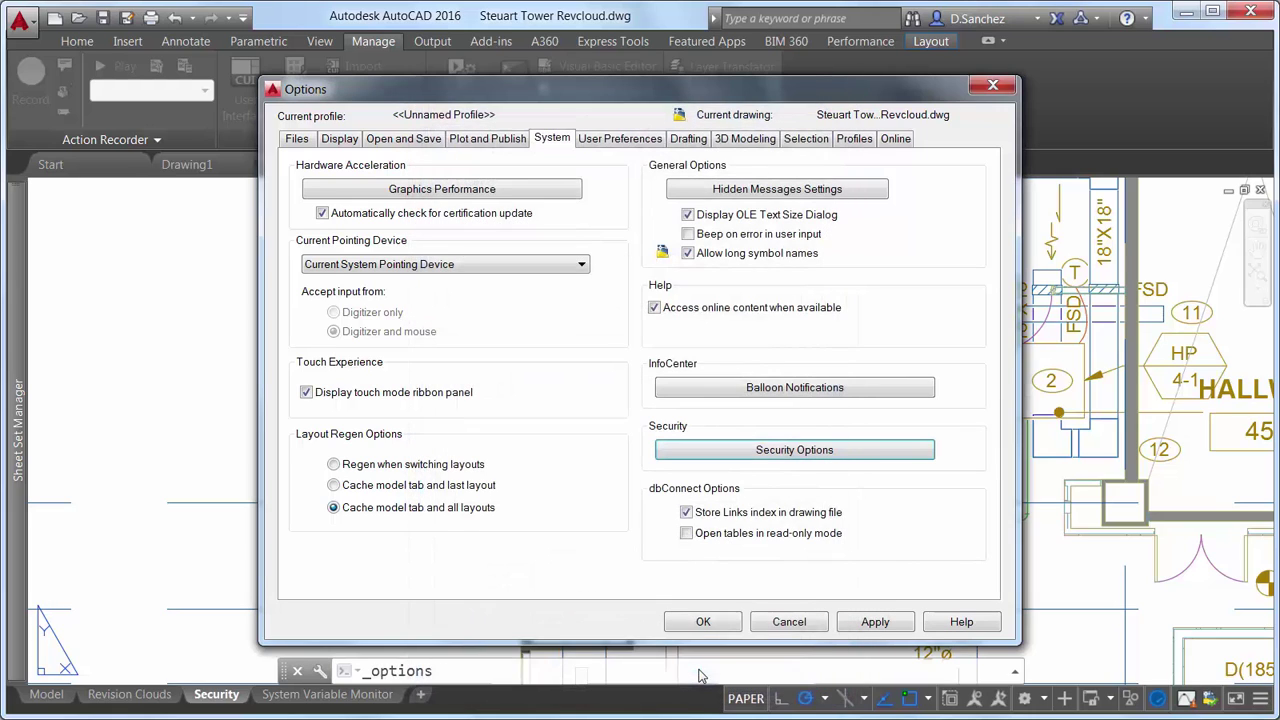
left_click(704, 621)
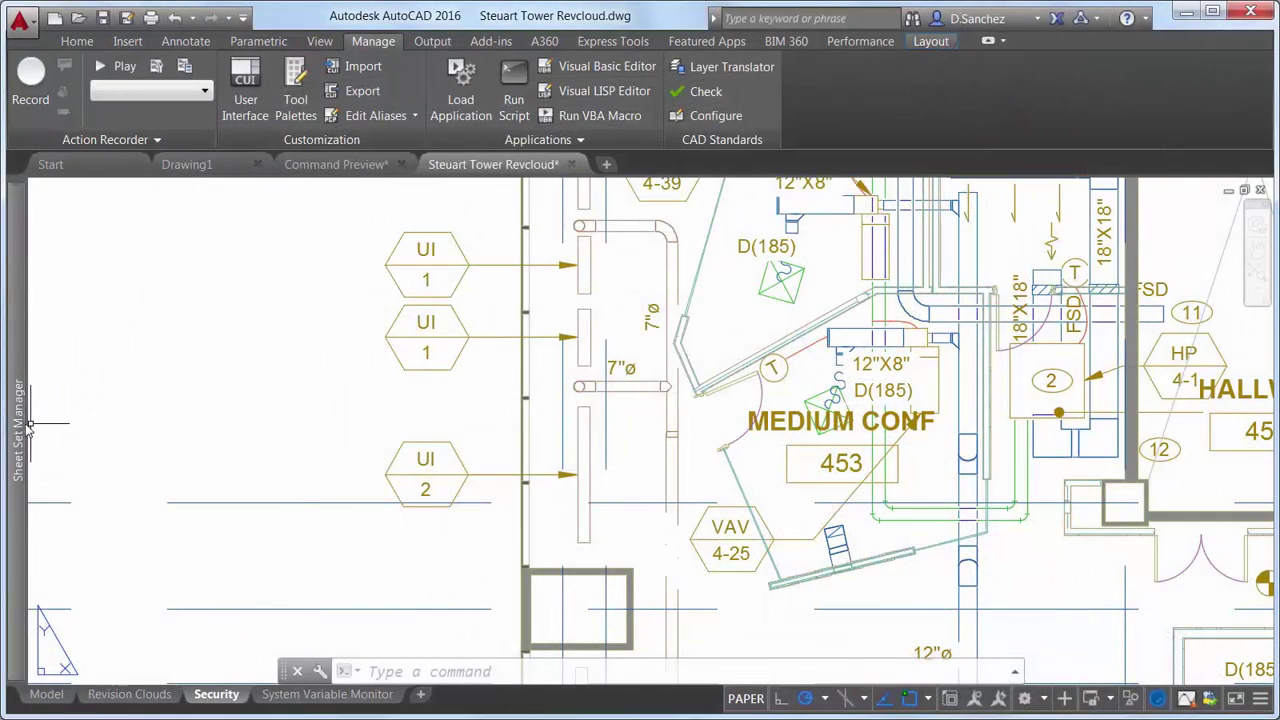
- Open the System Variable Monitor sheet and review monitored variables like PICKADD and PICKAUTO in SYSVARMONITOR
mouse_move(22, 428)
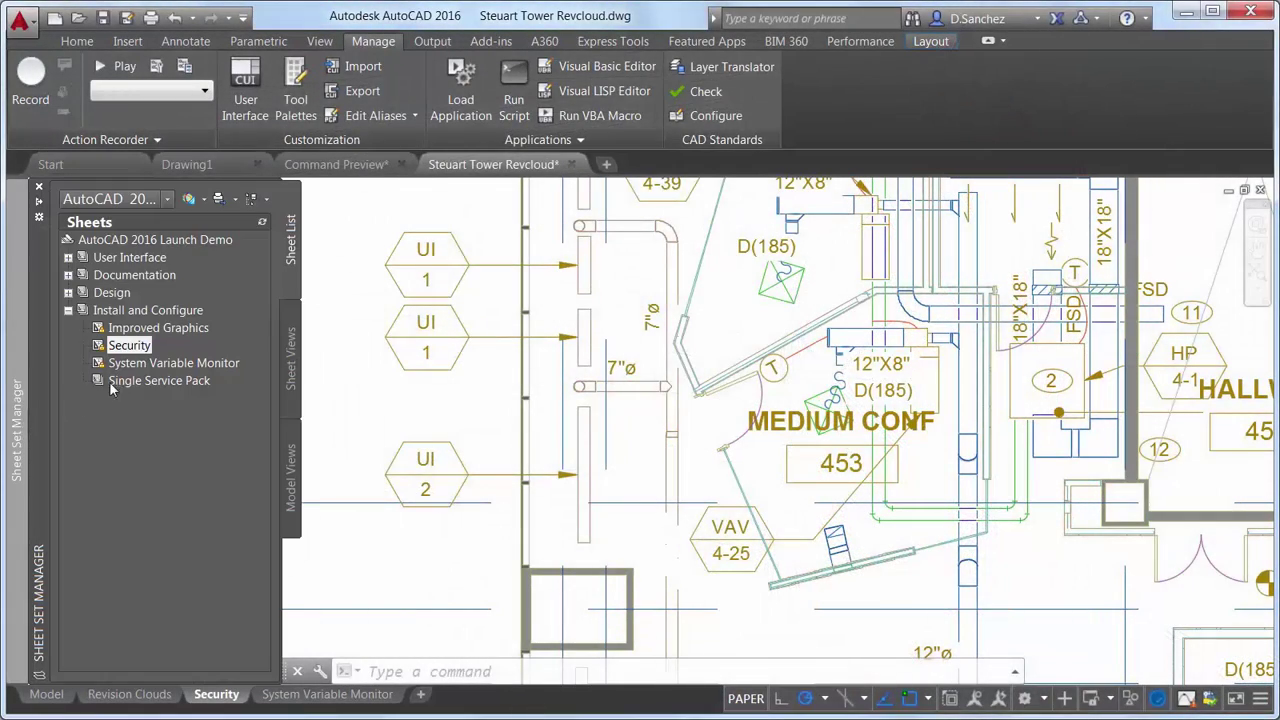
double_click(150, 365)
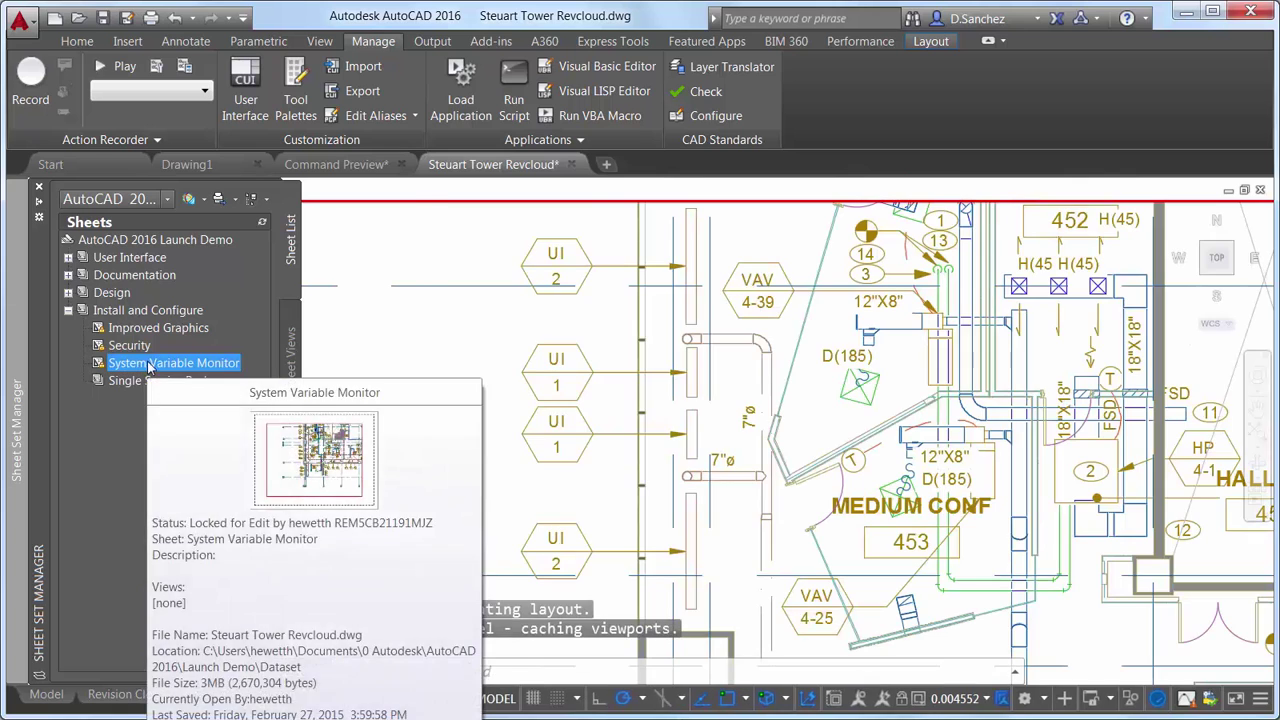
type("sy")
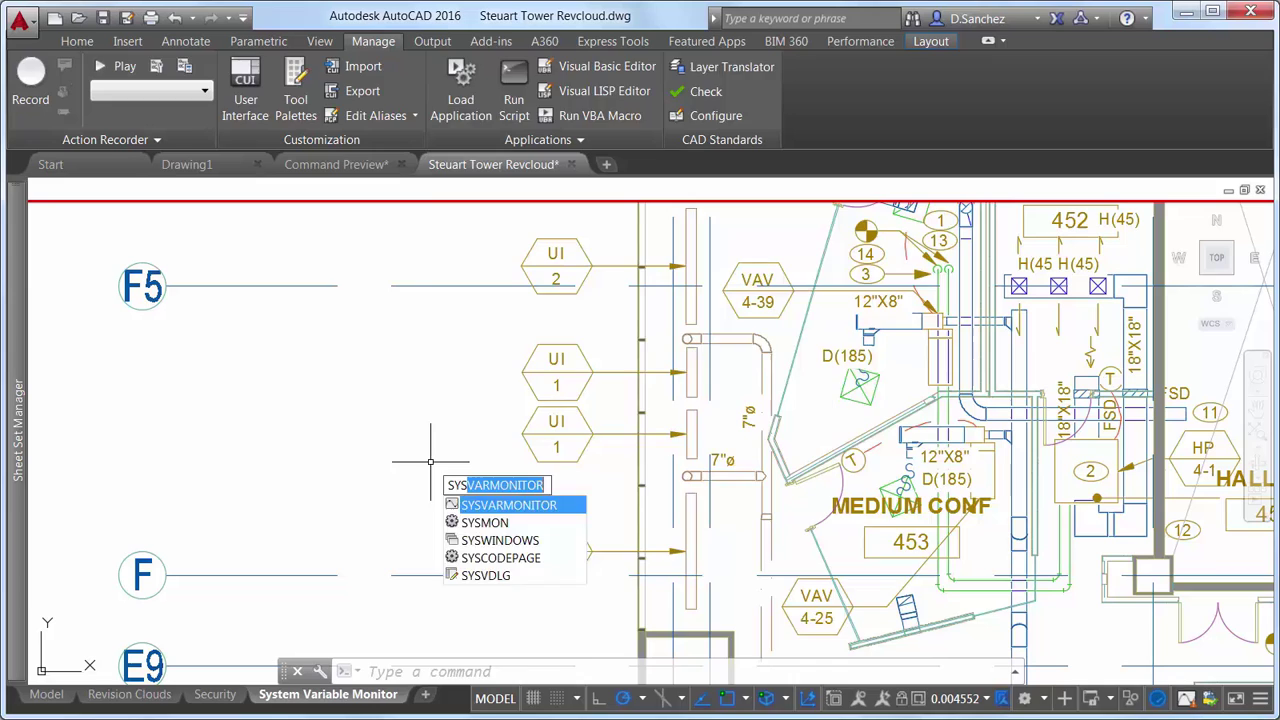
key("Return")
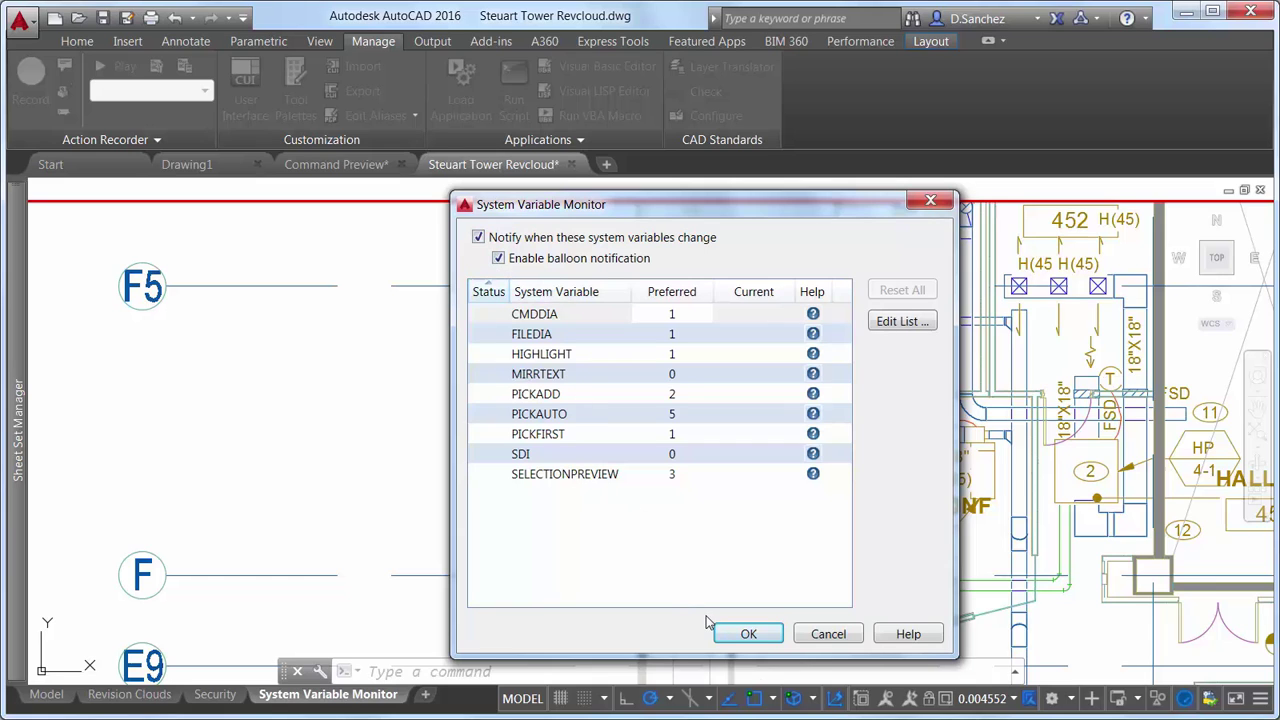
left_click(745, 635)
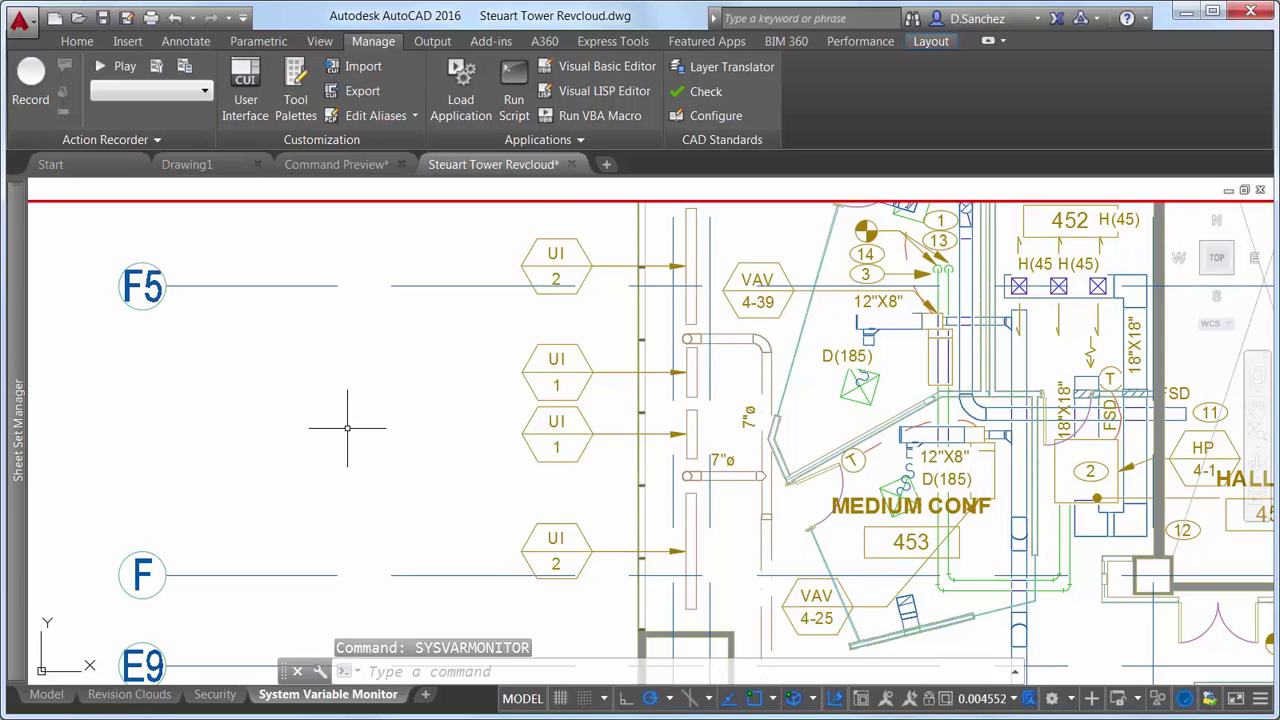
- Run BURSTIT on the UI 1 tag and check the resulting UI text
type("BURST")
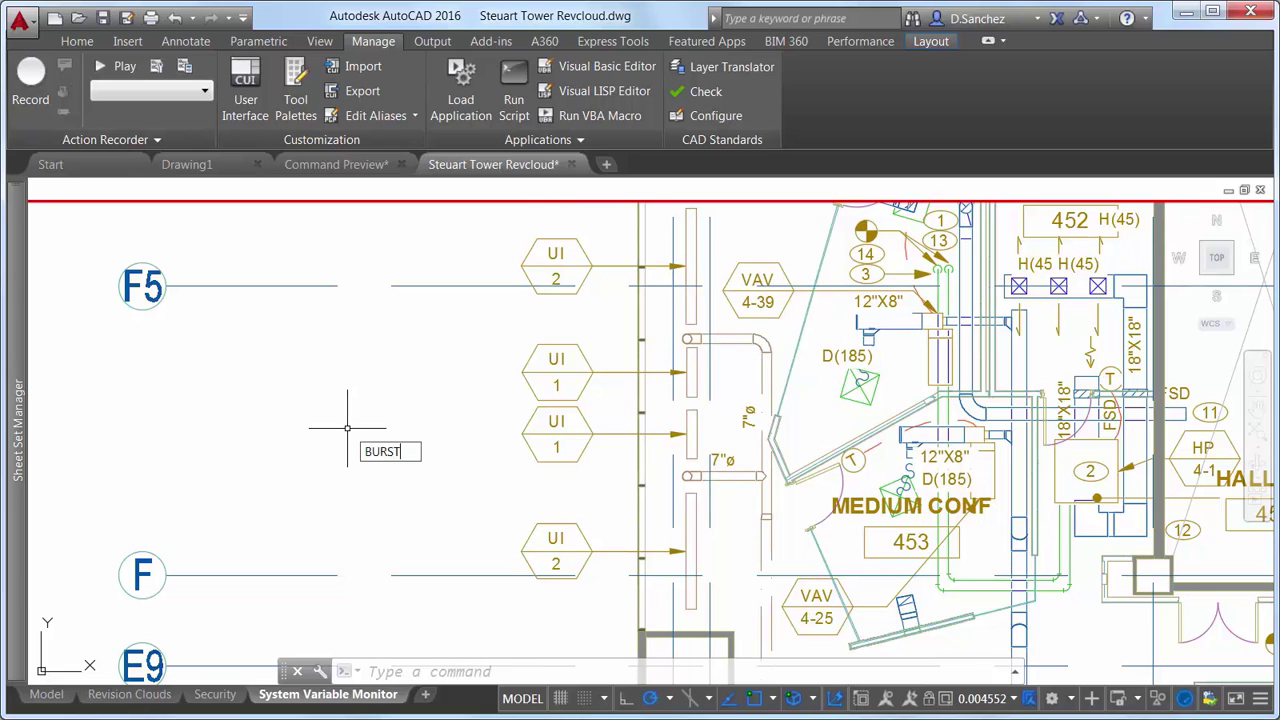
type("IT")
key("Return")
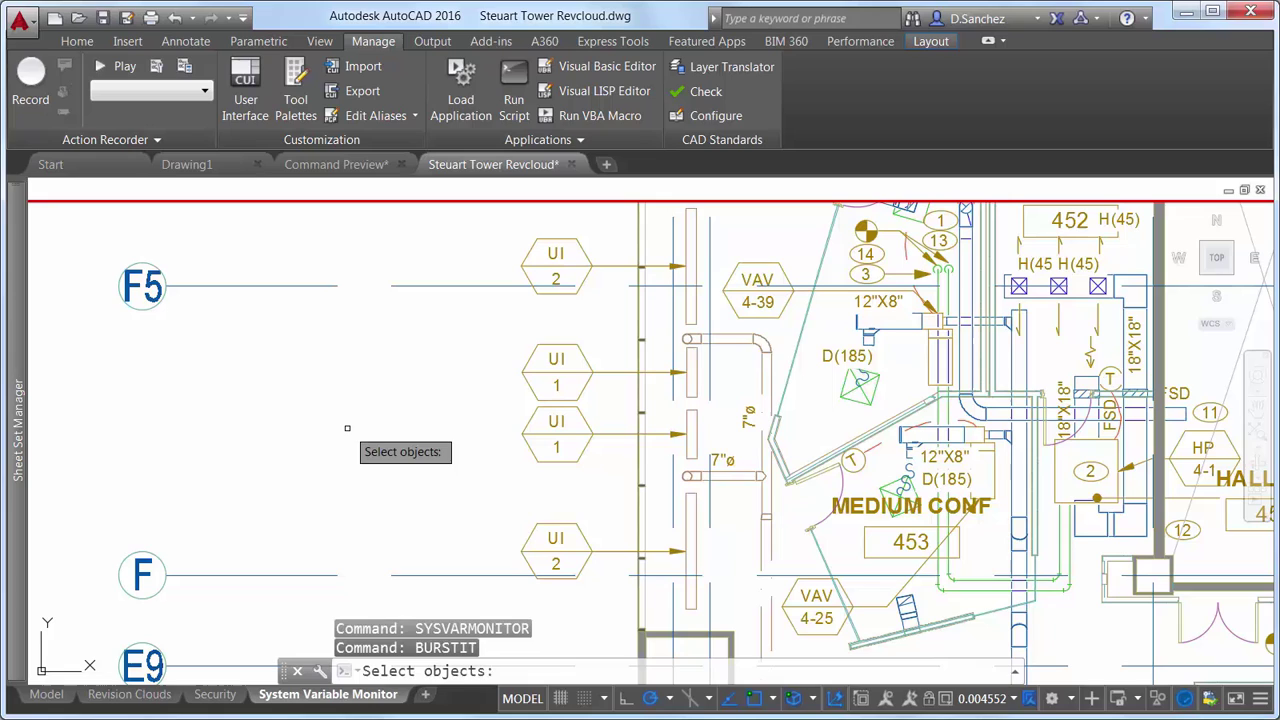
left_click(553, 360)
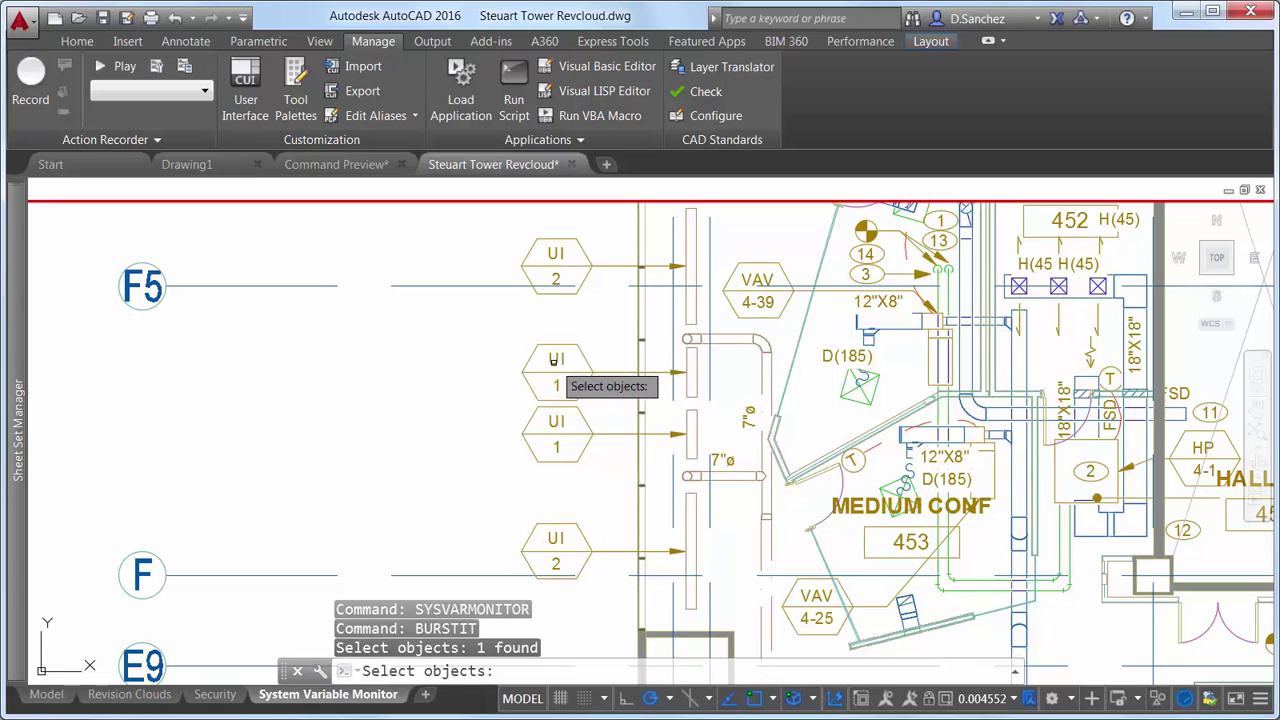
key("Return")
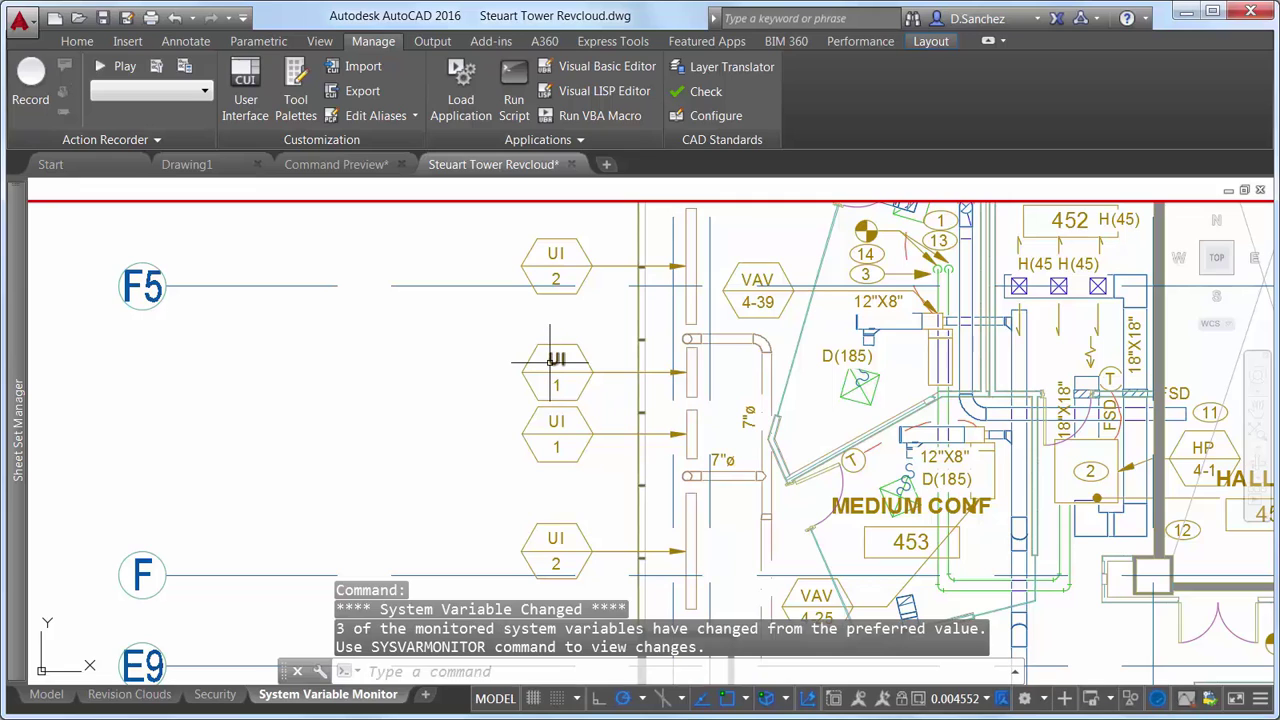
mouse_move(550, 360)
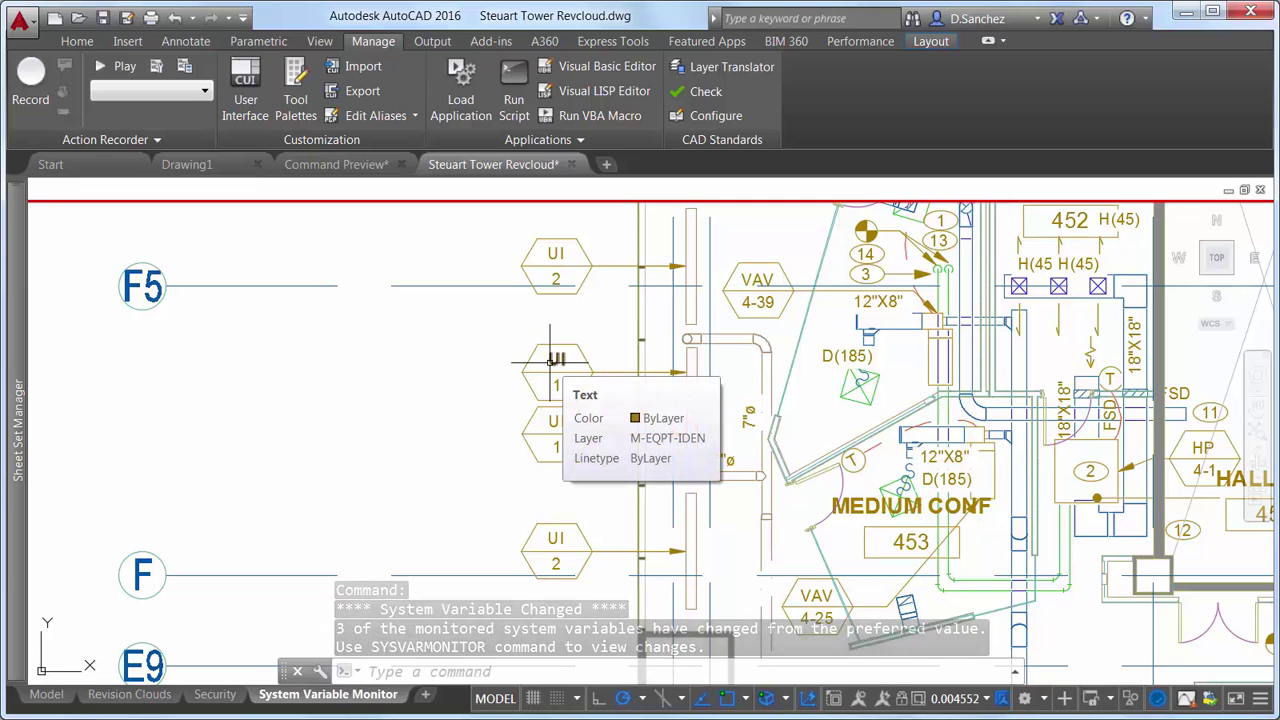
left_click(550, 360)
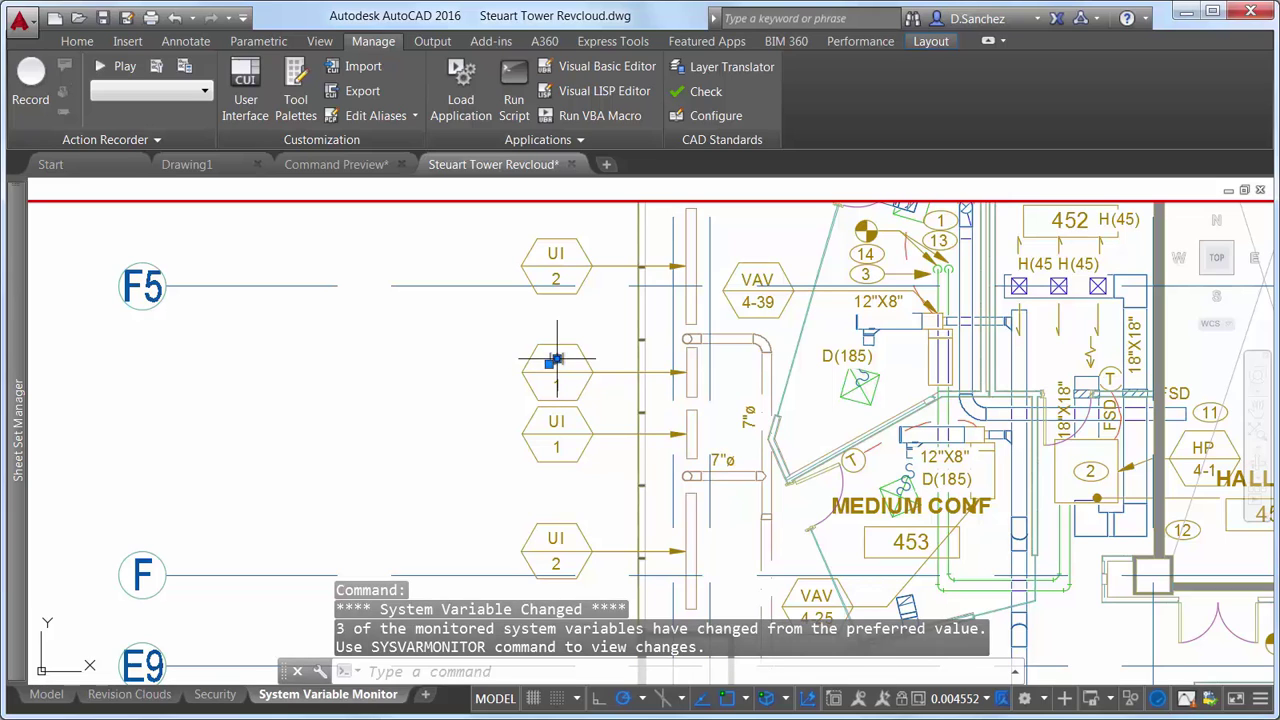
key("Escape")
- Window-select the UI 1 tag and leader, then start and cancel Erase from the Home tab
left_click(604, 354)
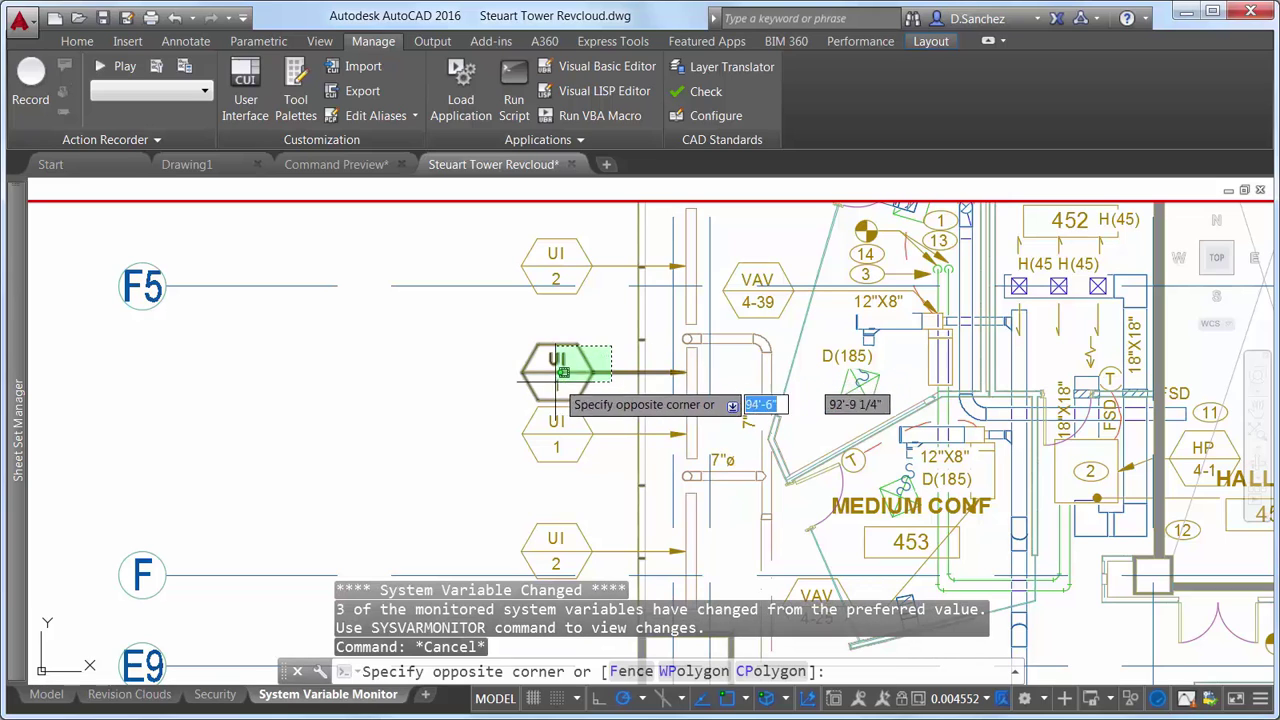
left_click(515, 397)
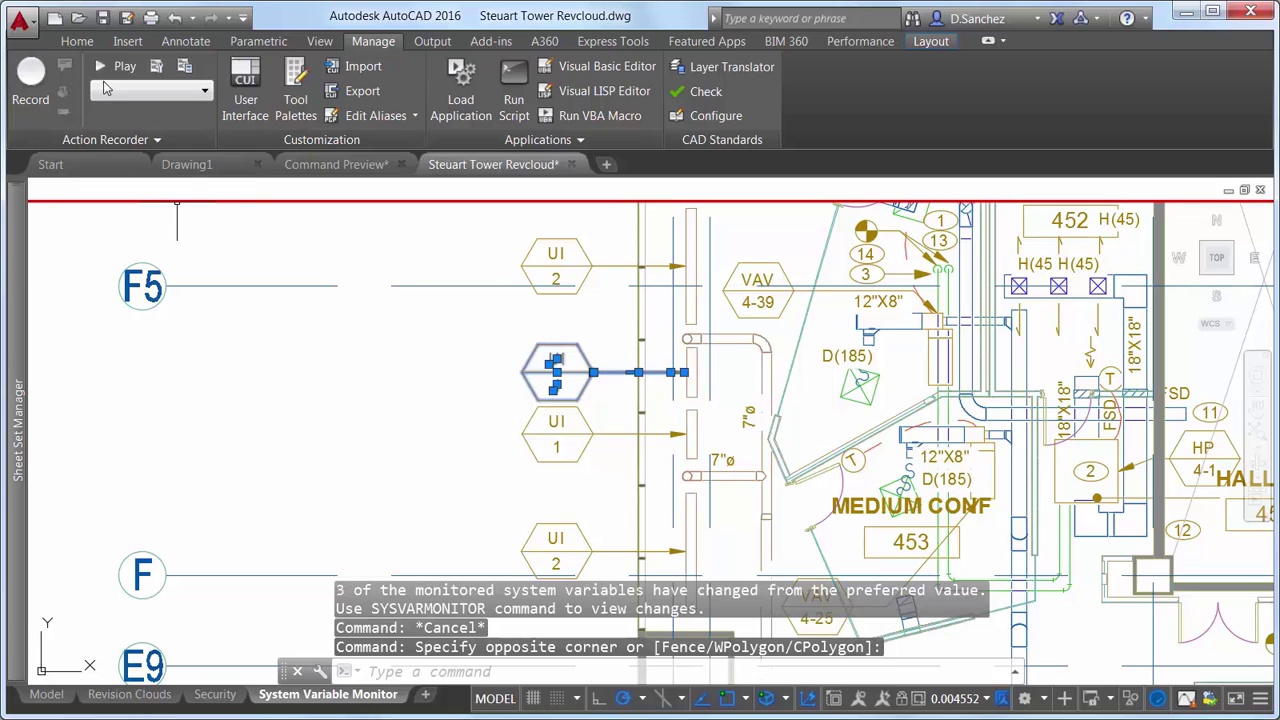
left_click(77, 42)
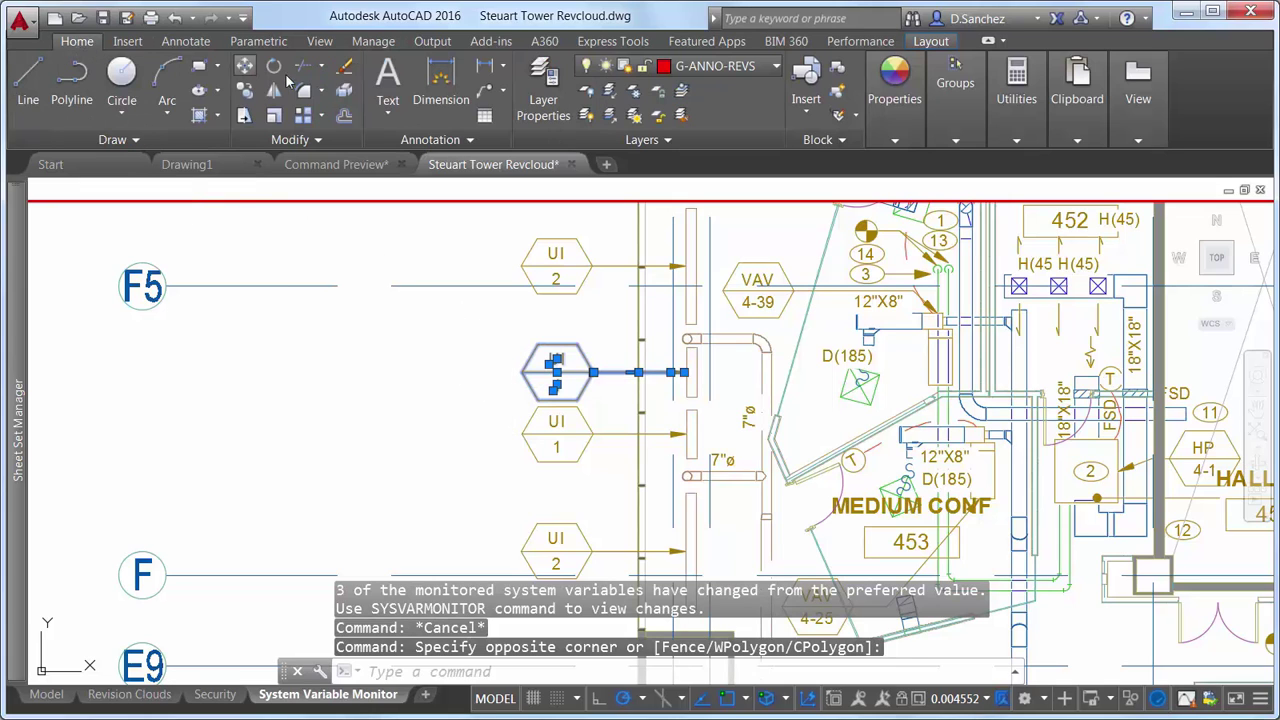
left_click(344, 68)
left_click(344, 68)
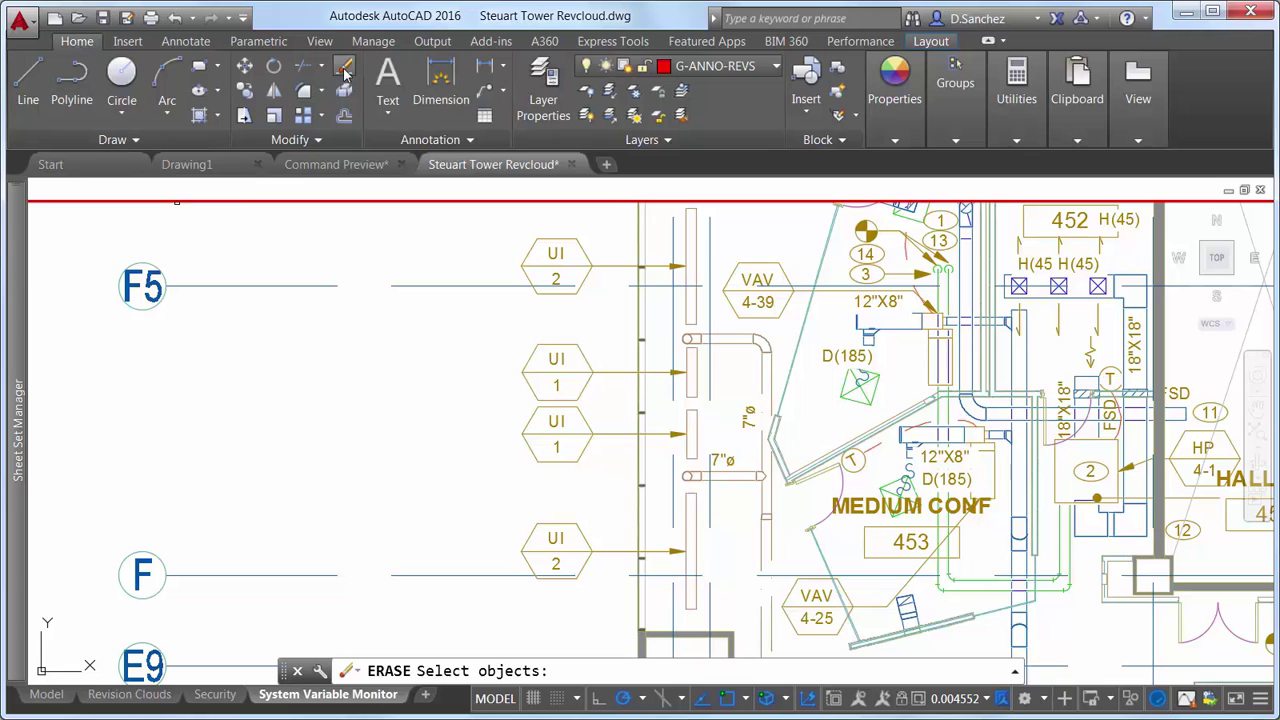
key("Escape")
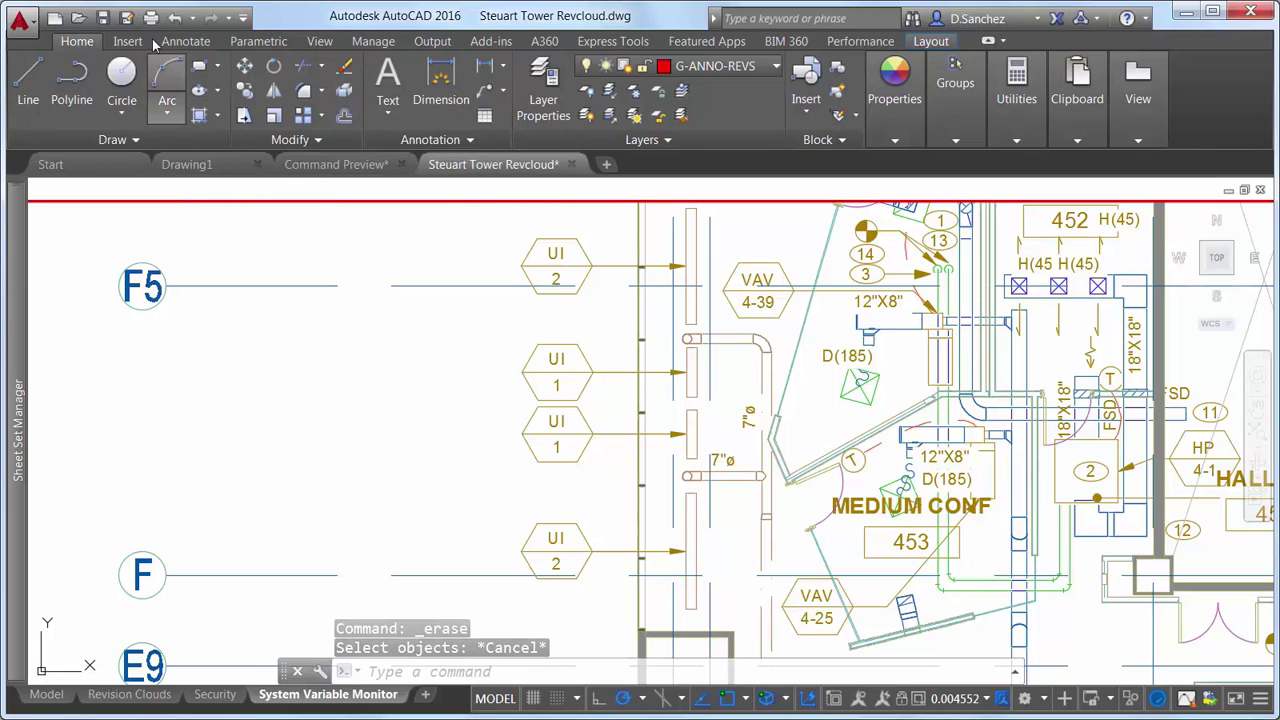
- Start Save As, review the file-format list, then cancel, keeping the drawing in AutoCAD 2013 format
left_click(128, 18)
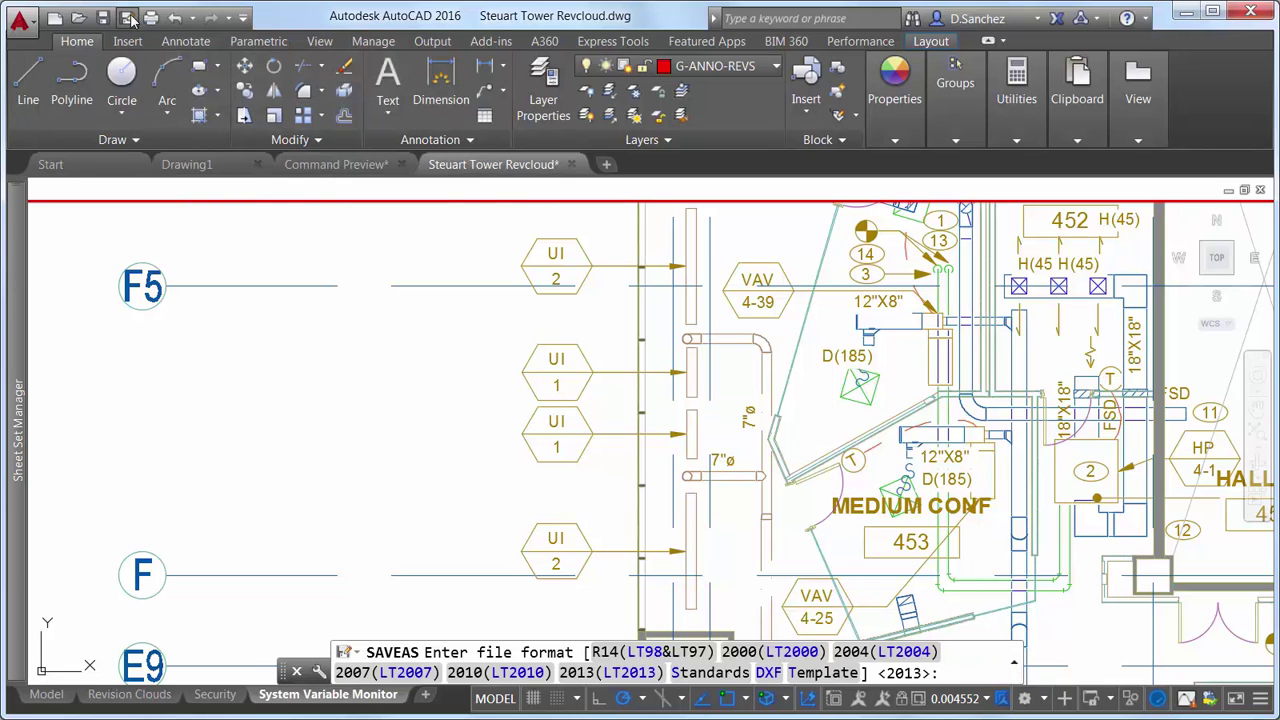
mouse_move(190, 228)
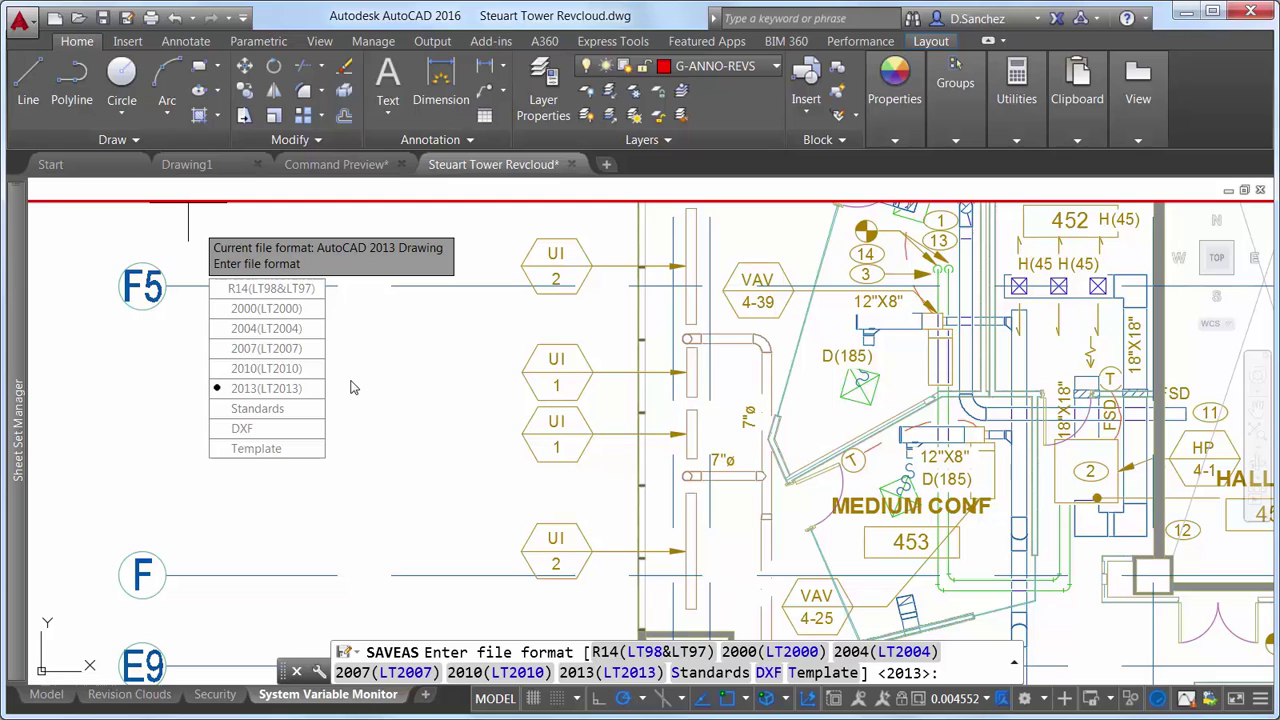
key("Escape")
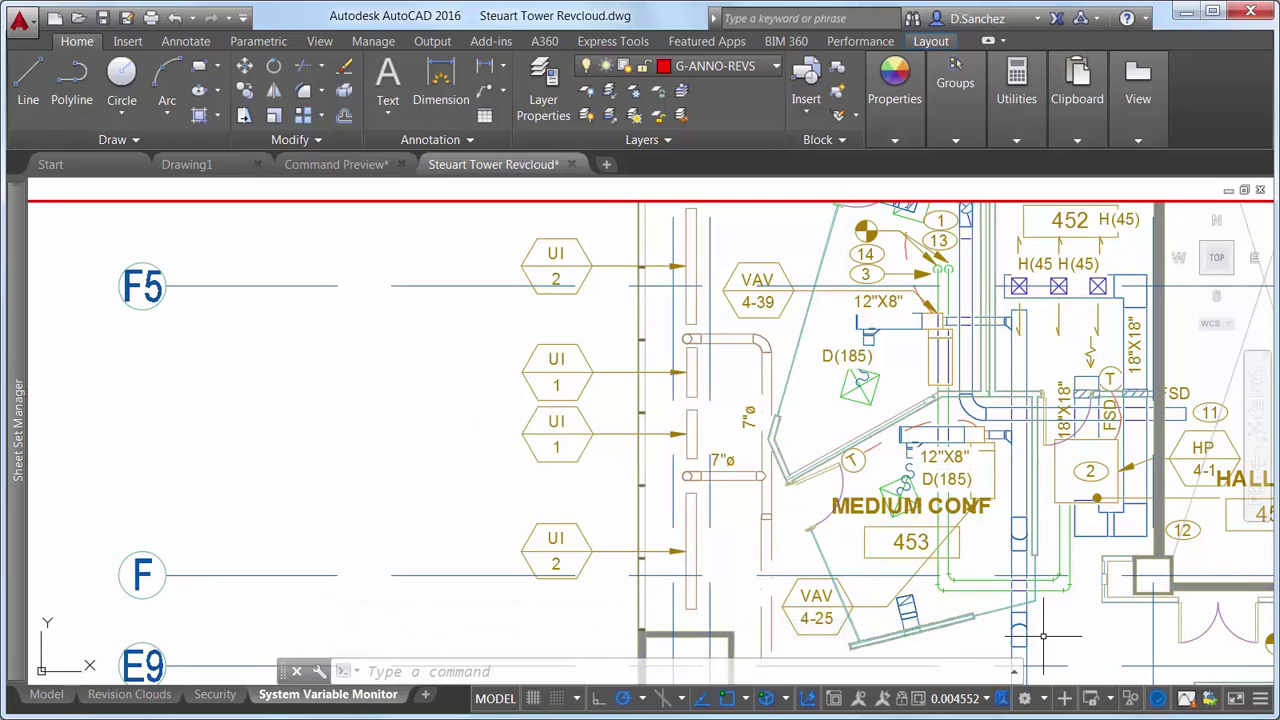
- Reset FILEDIA, MIRRTEXT and PICKFIRST to their preferred values with Reset All in the System Variable Monitor
left_click(1185, 698)
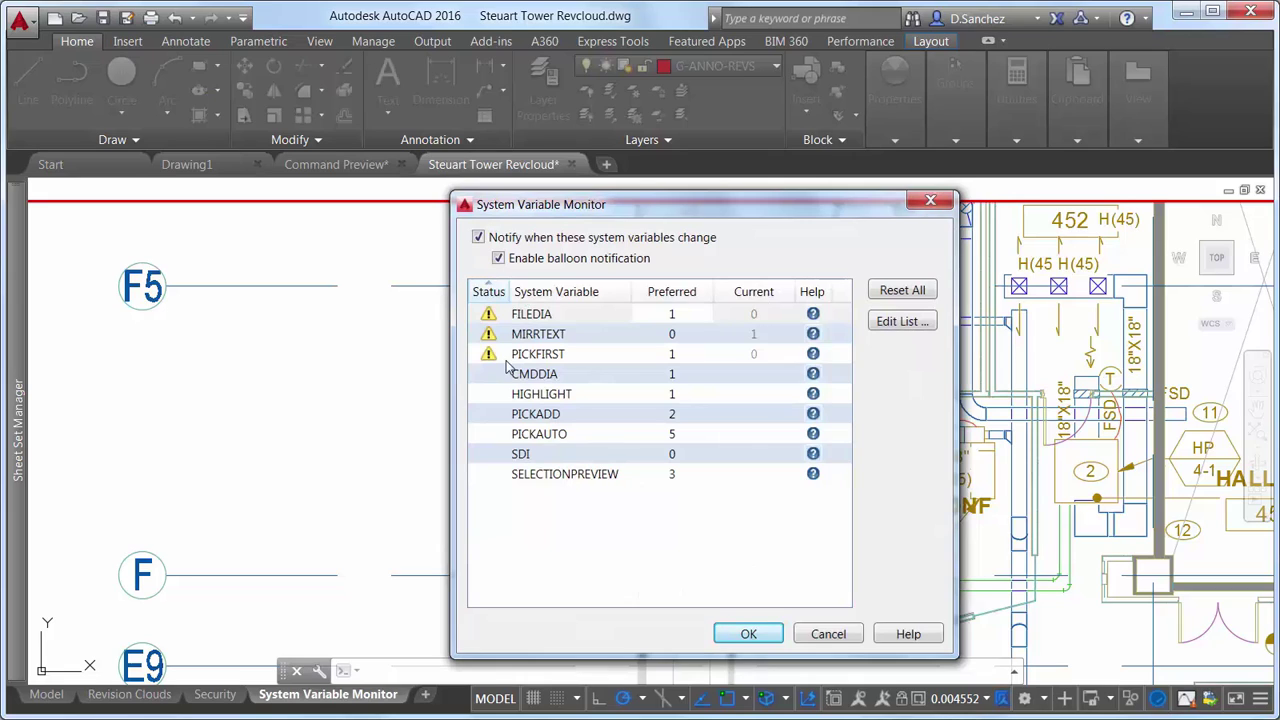
key("Return")
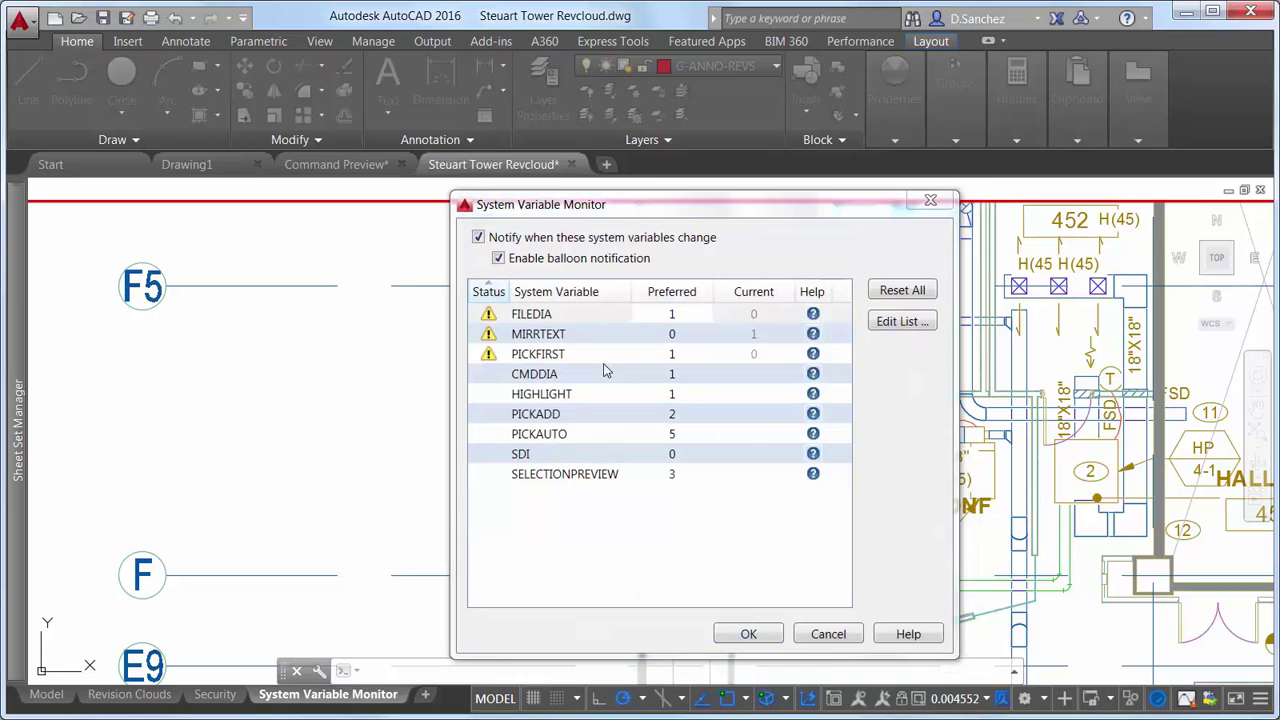
left_click(900, 291)
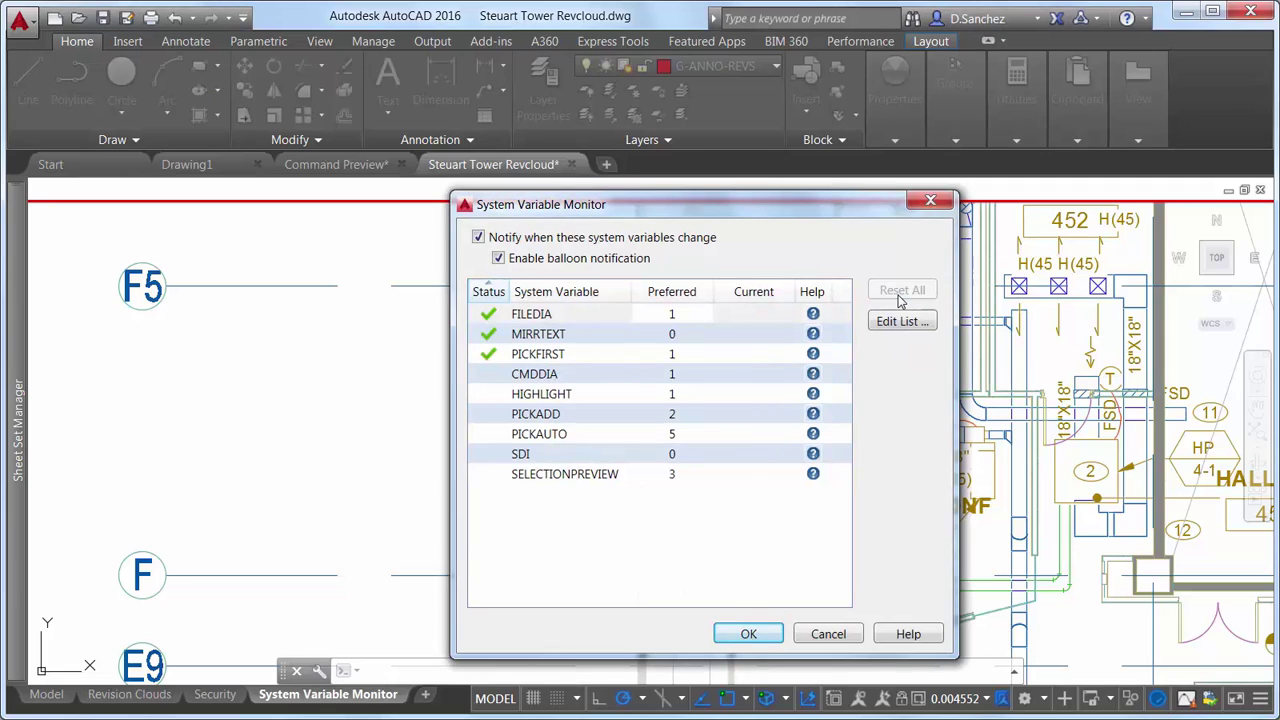
- Search the available system variables for PD and add PDMODE to the monitored list
left_click(901, 324)
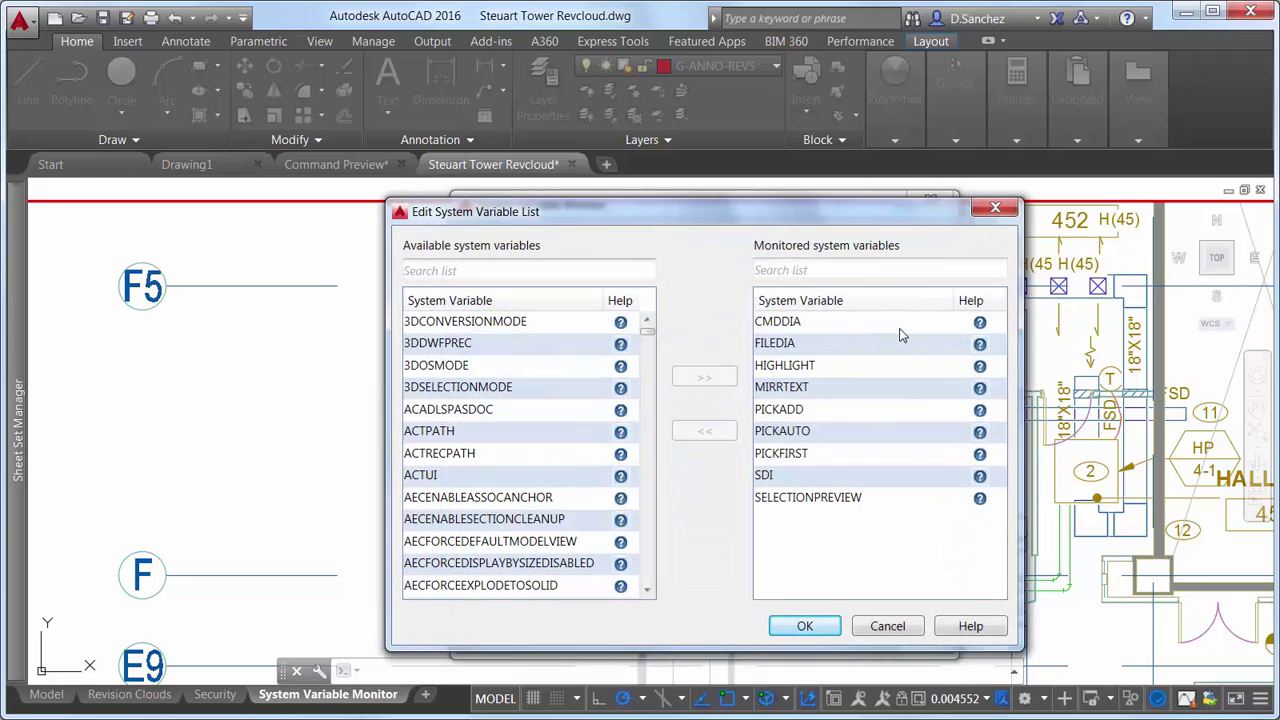
left_click(601, 271)
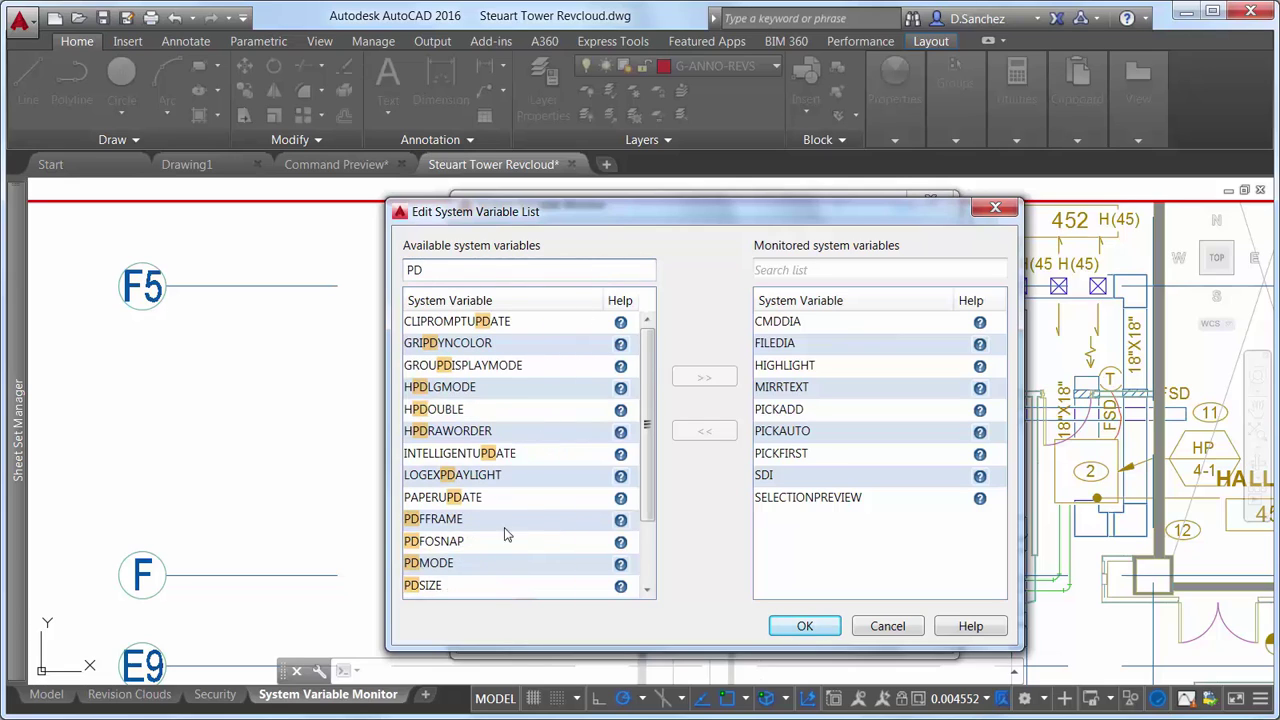
double_click(462, 564)
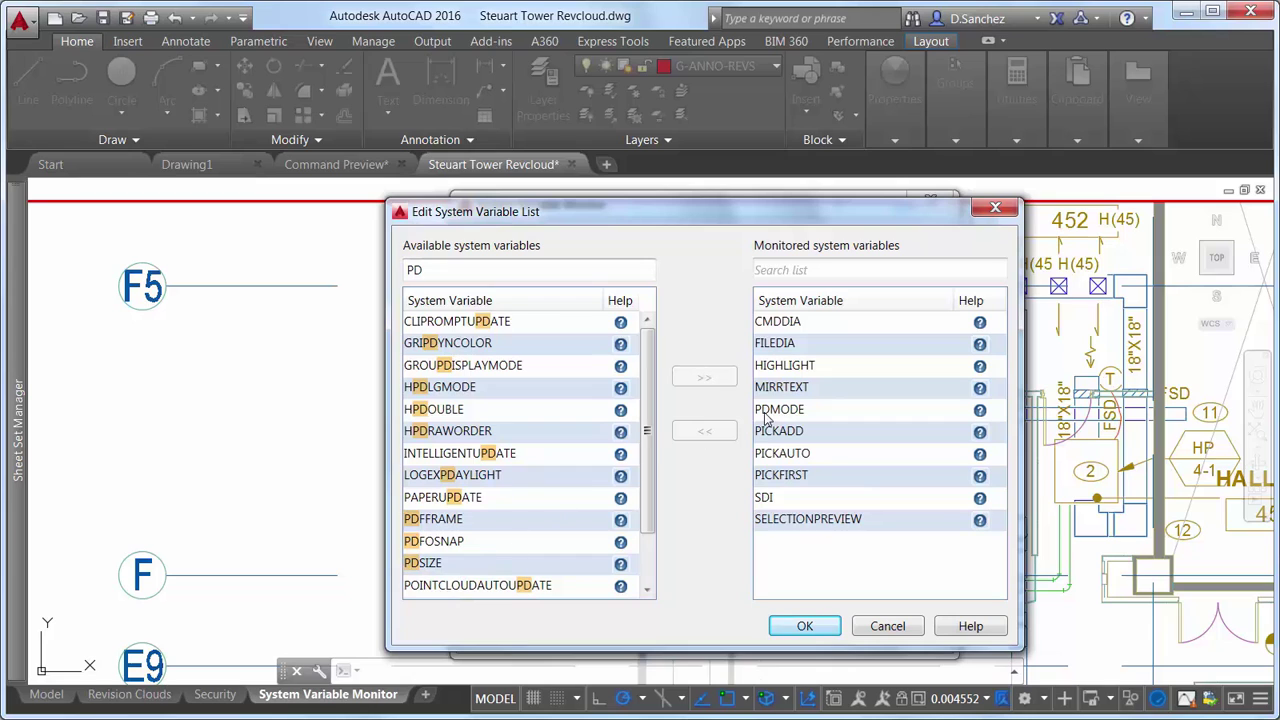
- Set PDMODE's preferred value to 3 in the System Variable Monitor, then enter PDMODE to check it
left_click(805, 626)
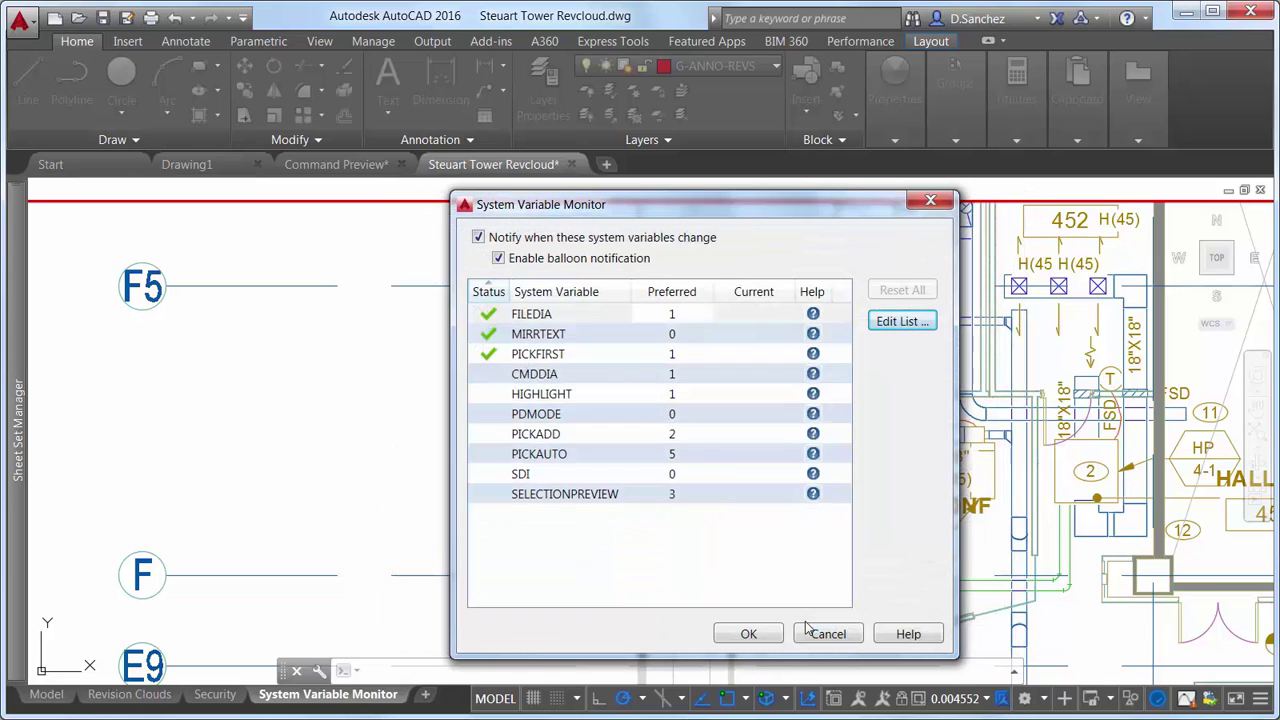
left_click(678, 418)
left_click(678, 416)
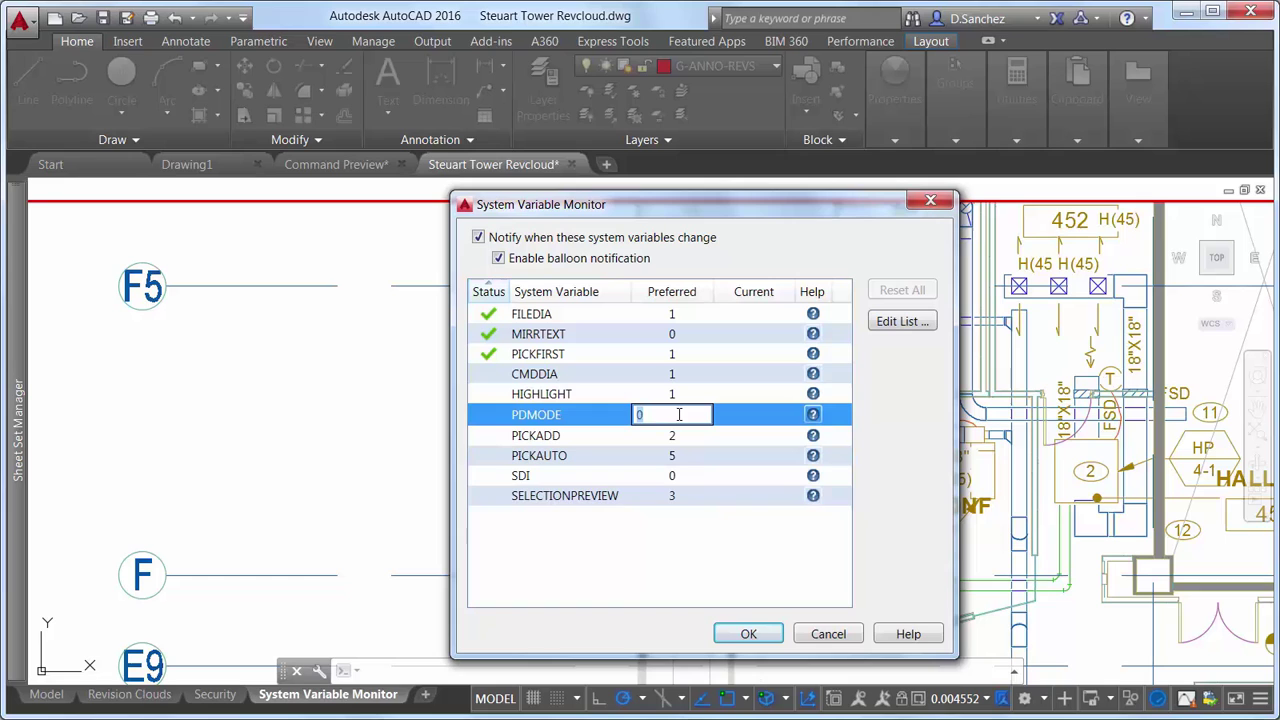
type("3")
left_click(735, 634)
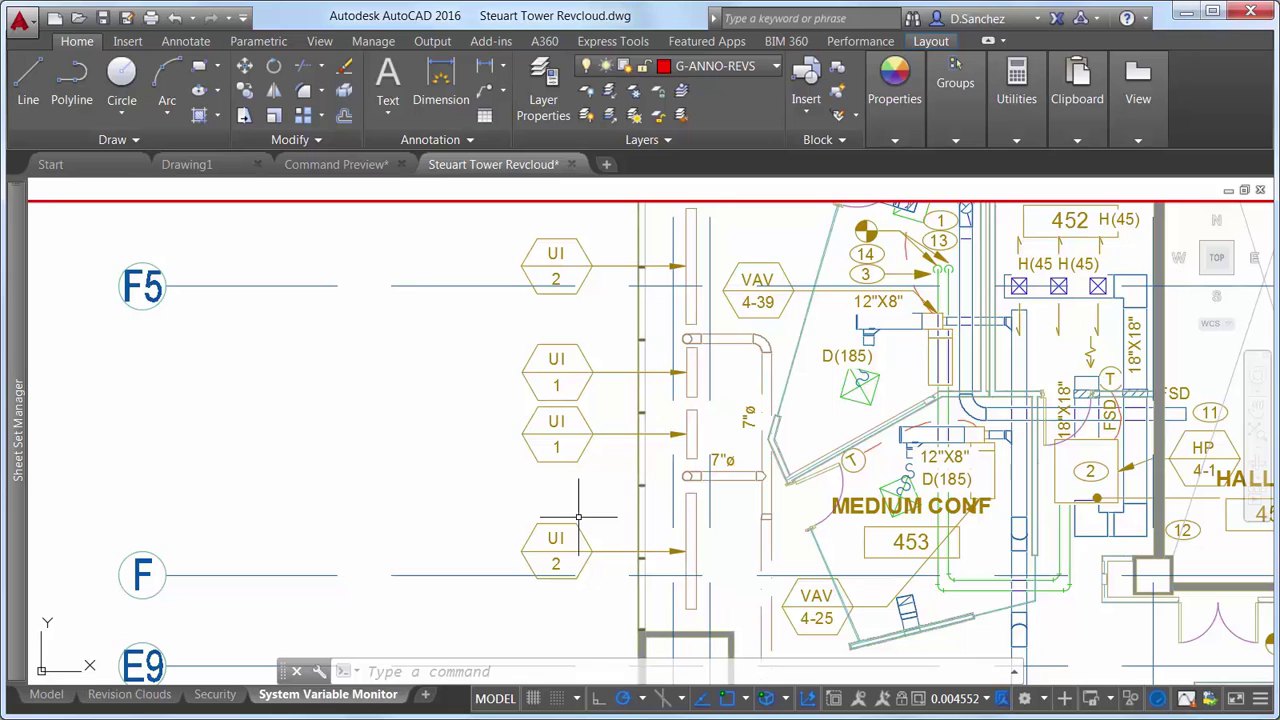
type("PDMODE")
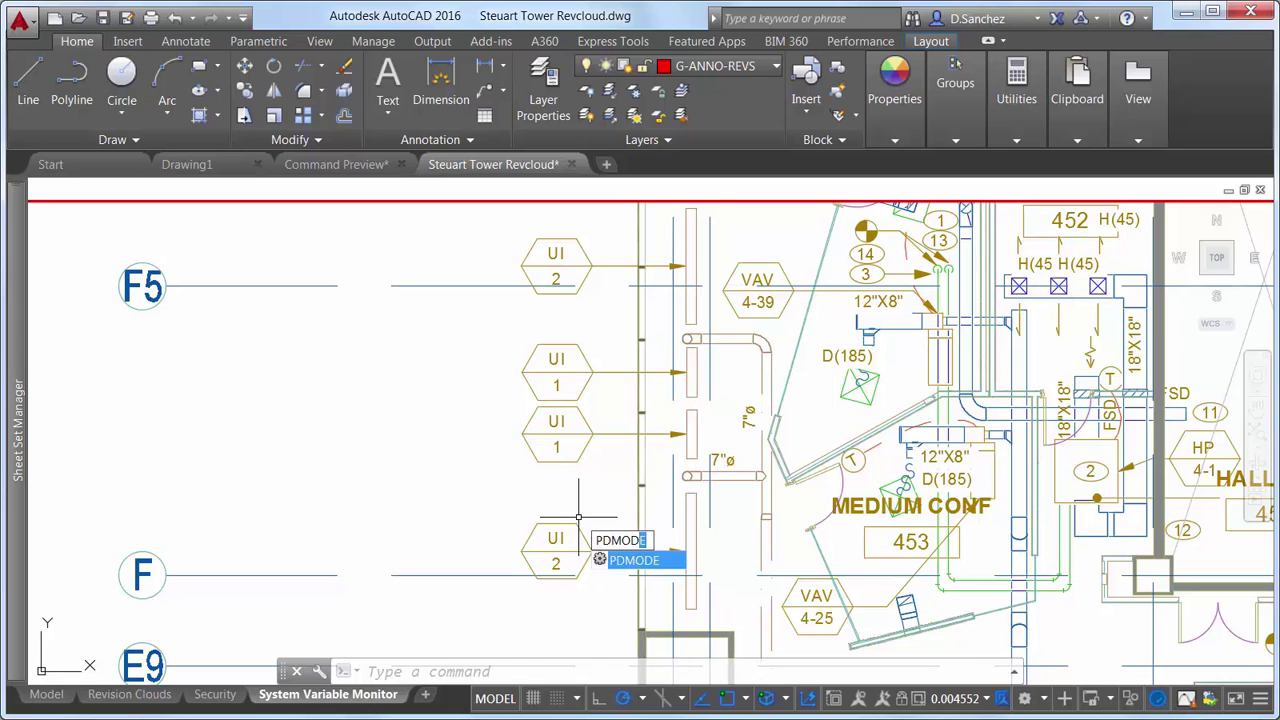
key("Return")
key("Return")
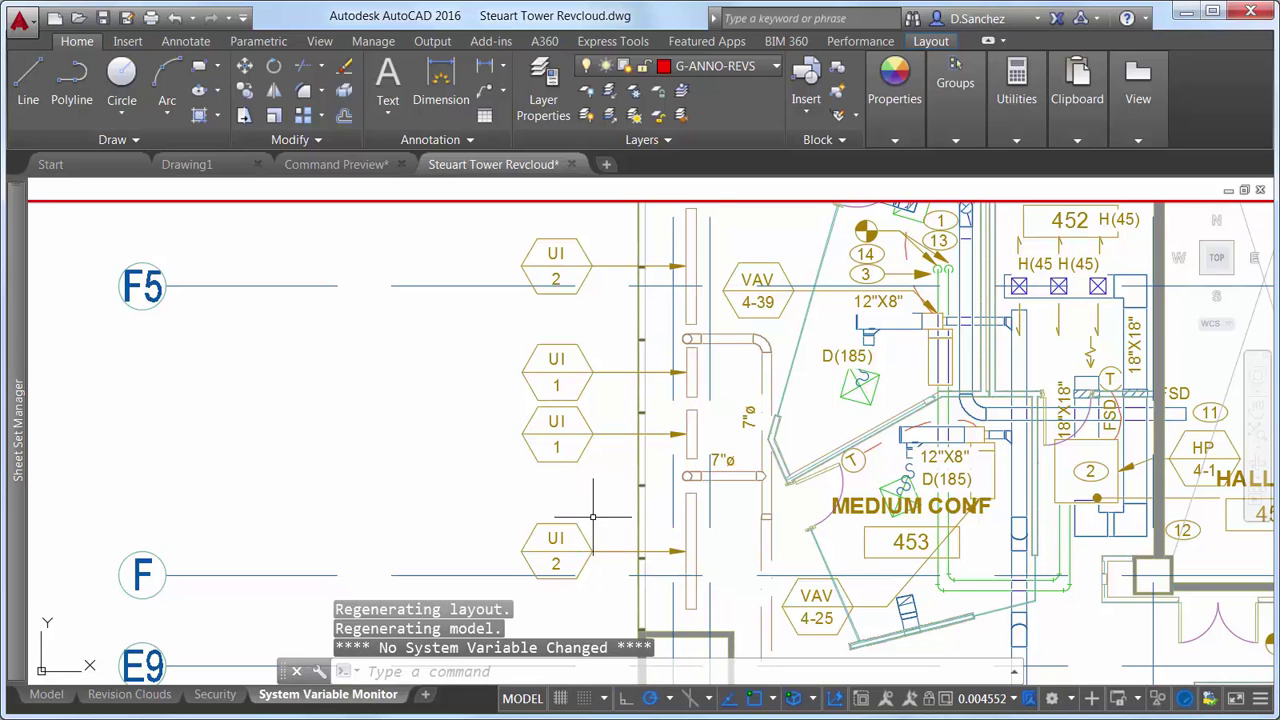